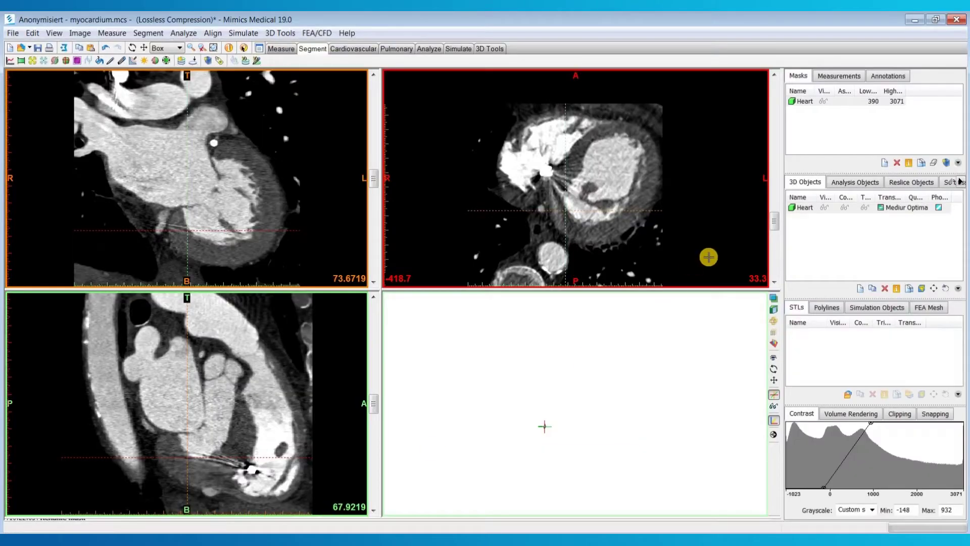
# - Create a new mask thresholded at 85–3071 by lowering the minimum from 226
pyautogui.click(883, 163)
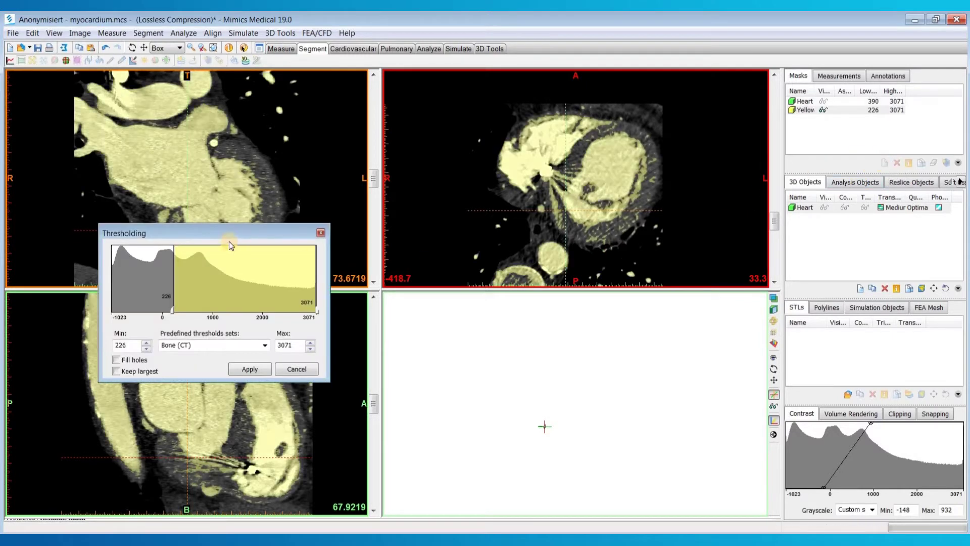
pyautogui.scroll(-4, 466, 230)
pyautogui.scroll(-2, 467, 230)
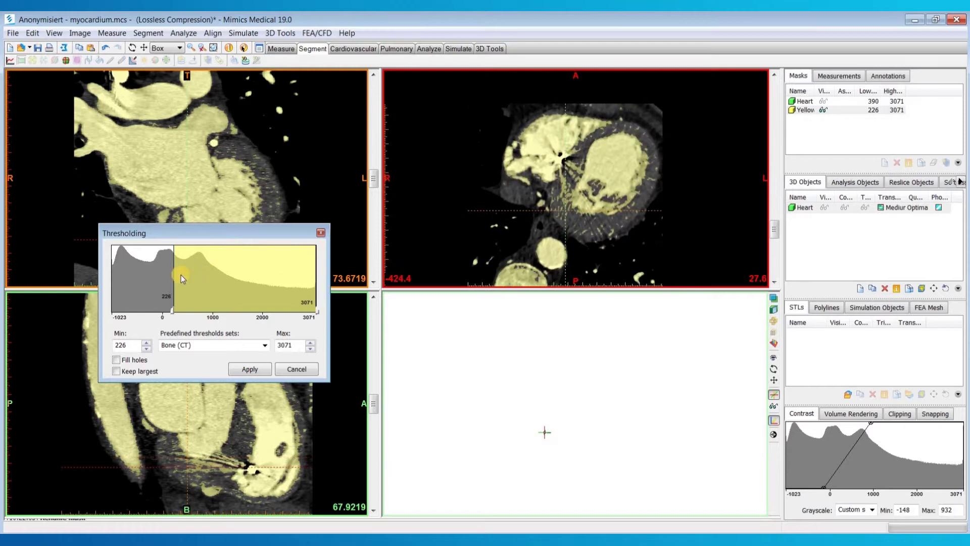
pyautogui.moveTo(175, 274); pyautogui.dragTo(168, 274)
pyautogui.scroll(2, 635, 212)
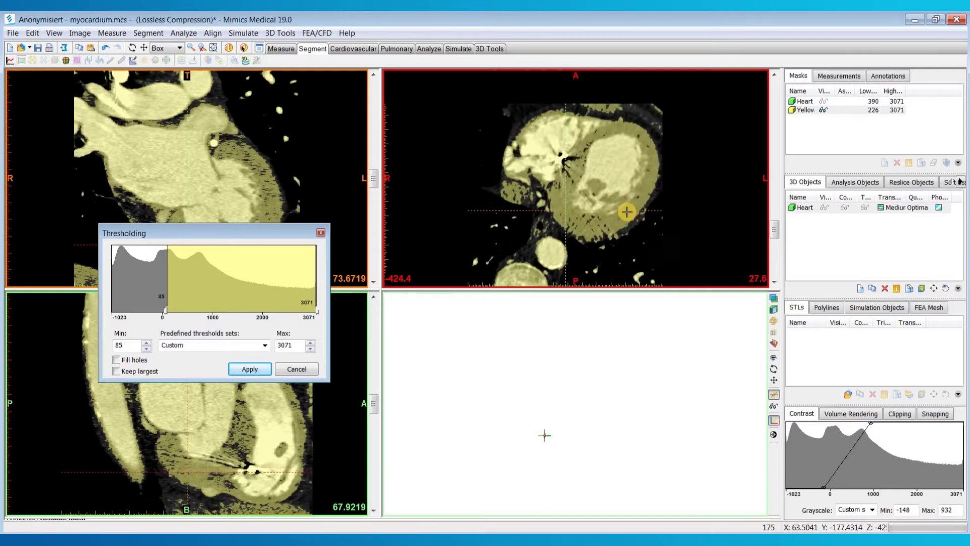
pyautogui.click(245, 369)
# - Clear the new Yellow mask so it is empty
pyautogui.scroll(-3, 706, 174)
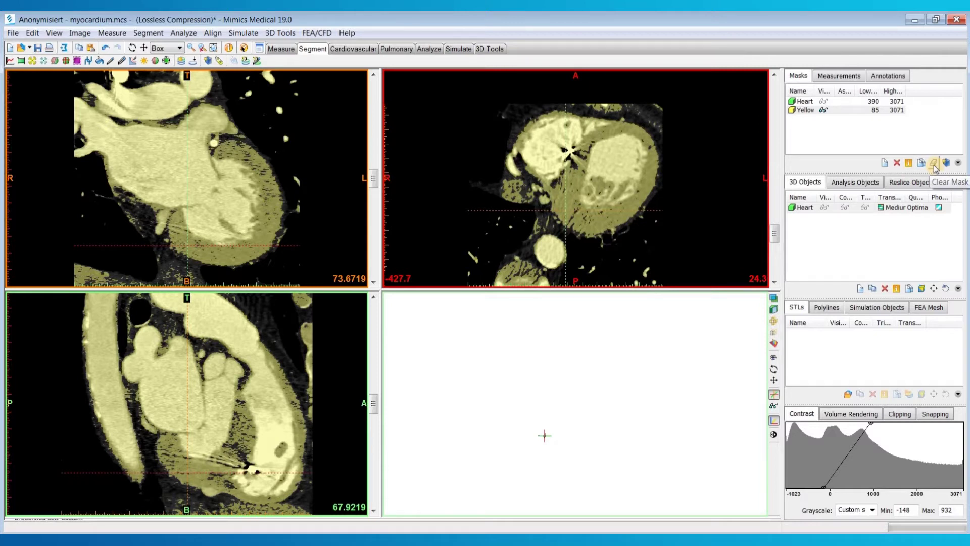
pyautogui.click(933, 165)
pyautogui.scroll(-3, 670, 213)
pyautogui.scroll(-18, 630, 197)
# - Start Multiple Slice Edit with the Circle brush and mark the heart on one axial slice
pyautogui.scroll(-1, 626, 161)
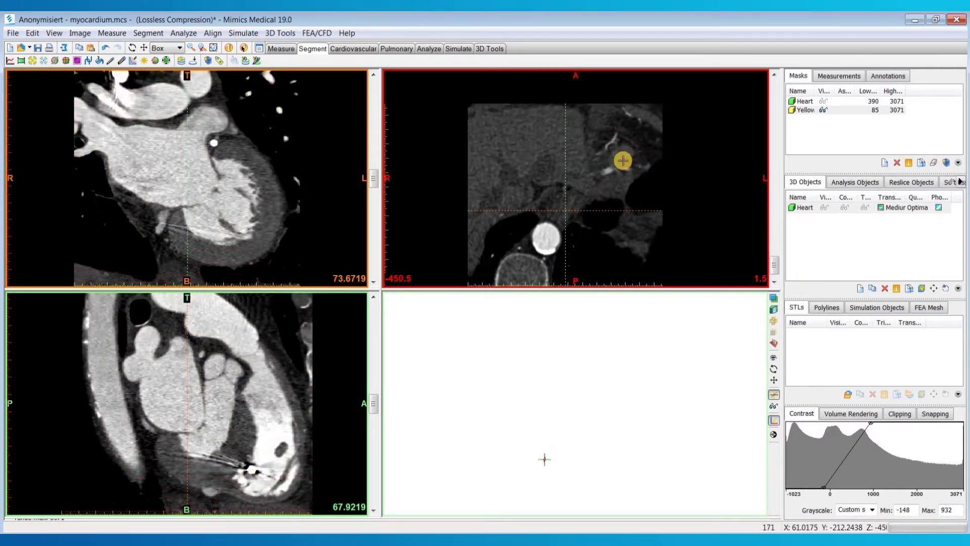
pyautogui.keyDown('shift'); pyautogui.click(619, 161); pyautogui.keyUp('shift')
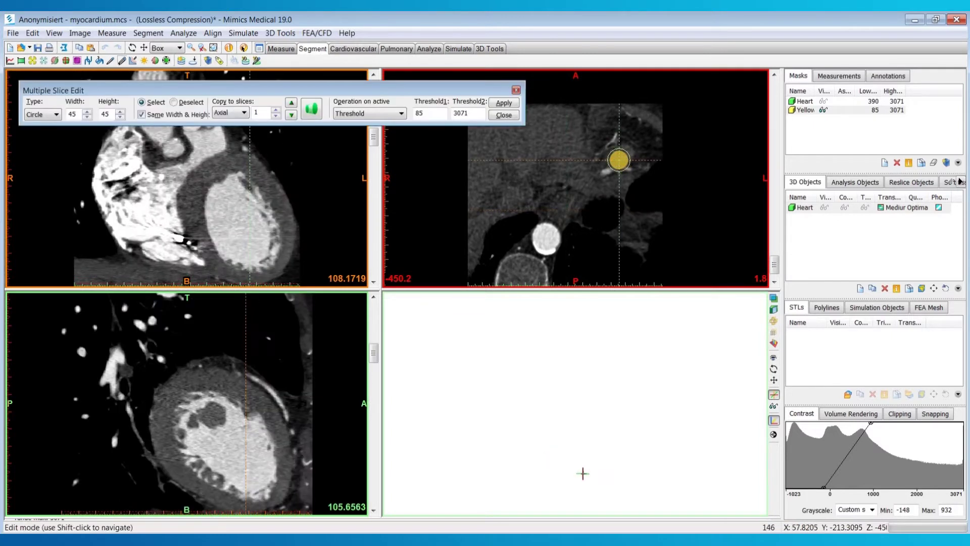
pyautogui.scroll(-1, 619, 161)
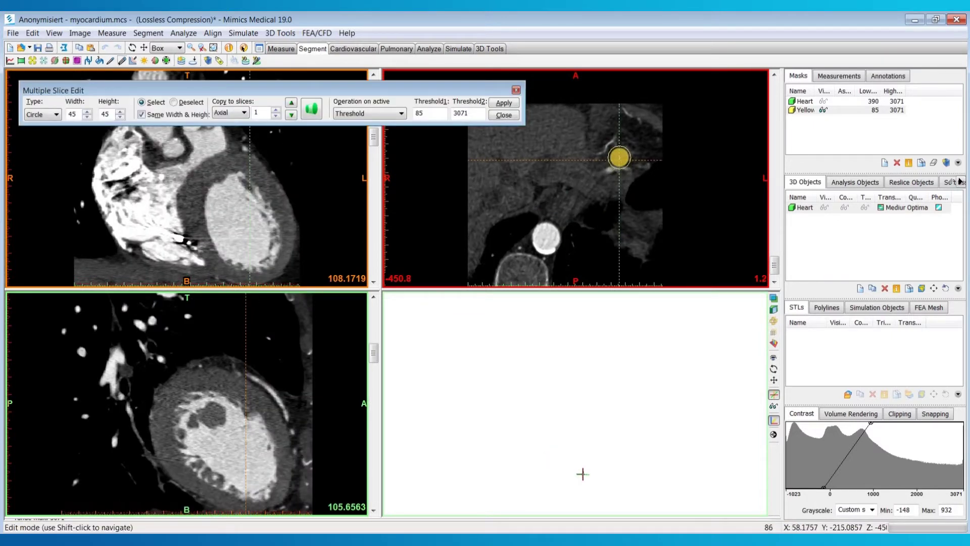
pyautogui.scroll(1, 619, 157)
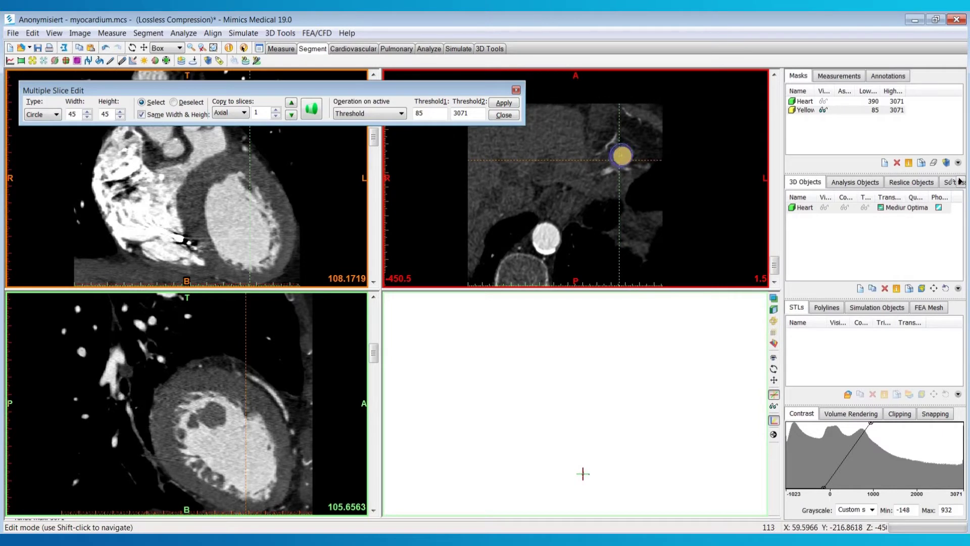
pyautogui.scroll(6, 620, 156)
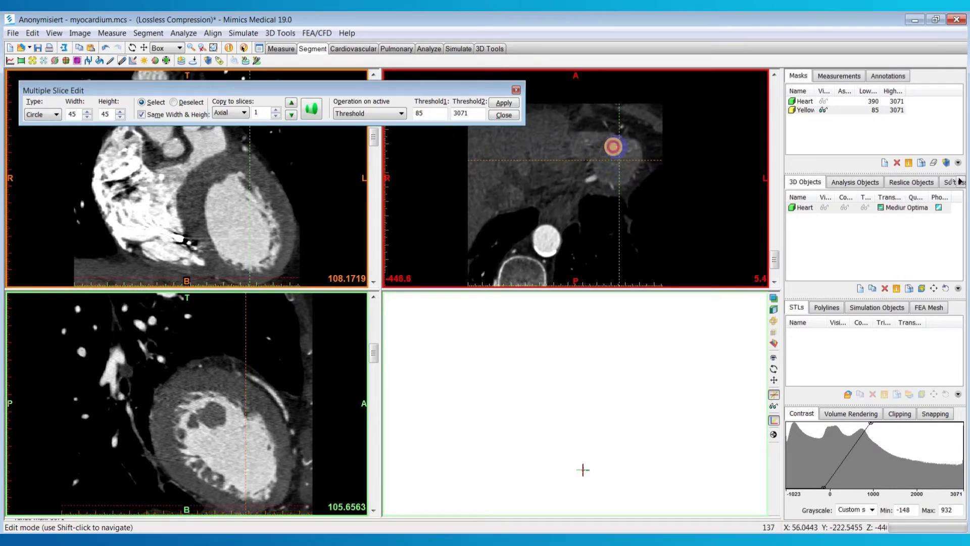
pyautogui.moveTo(613, 146)
pyautogui.mouseDown()
pyautogui.moveTo(581, 146)
pyautogui.moveTo(609, 170)
pyautogui.mouseUp()
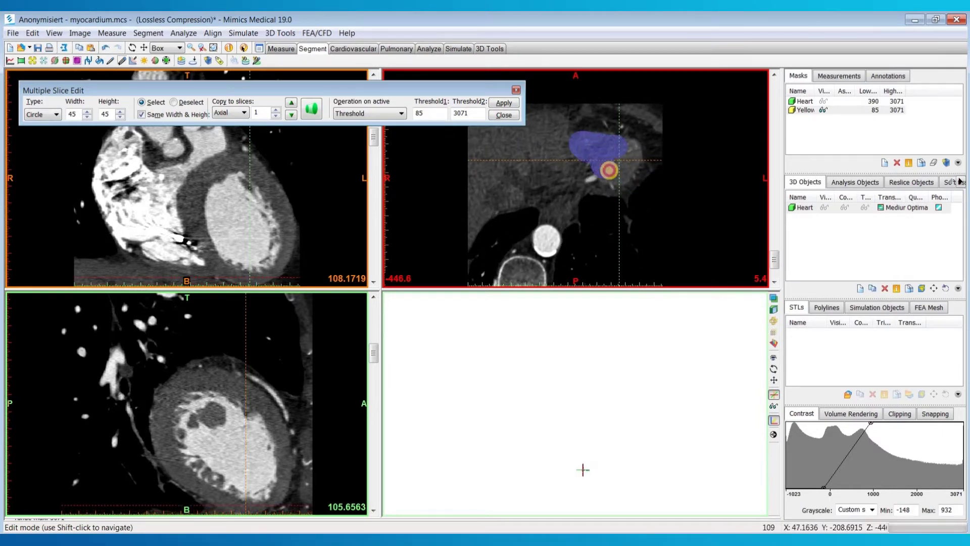
# - Mark the heart region and heart wall on two more axial slices
pyautogui.click(148, 33)
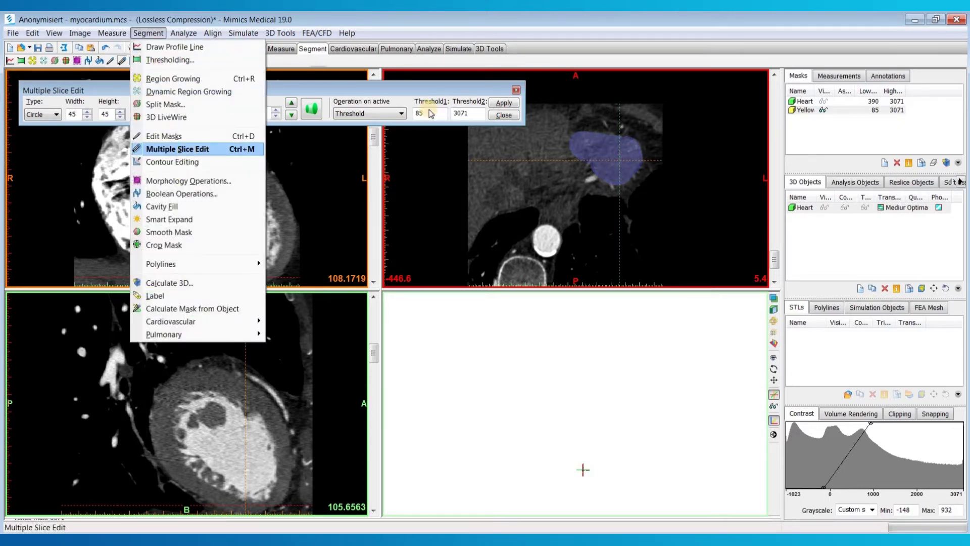
pyautogui.moveTo(428, 93)
pyautogui.mouseDown()
pyautogui.moveTo(426, 102)
pyautogui.moveTo(435, 94)
pyautogui.mouseUp()
pyautogui.scroll(5, 610, 172)
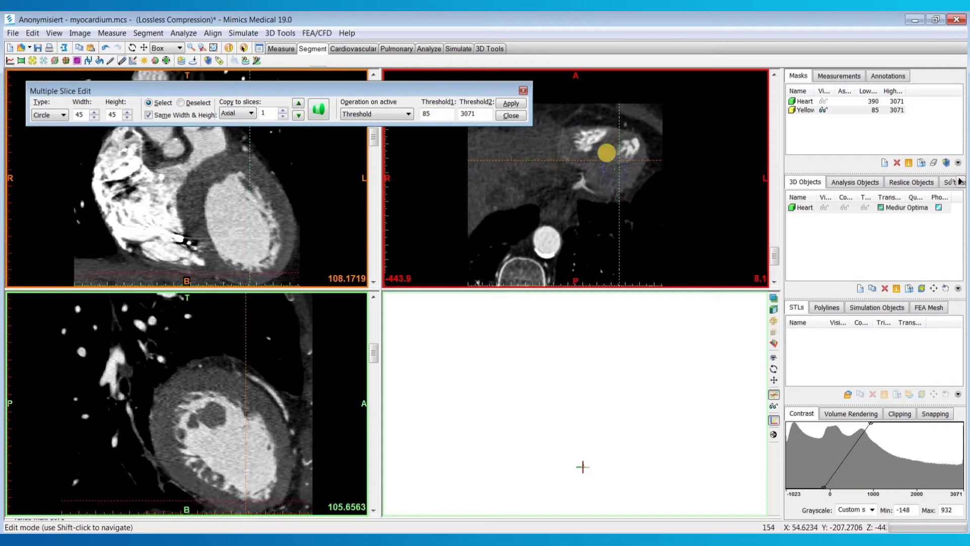
pyautogui.moveTo(613, 134)
pyautogui.mouseDown()
pyautogui.moveTo(560, 137)
pyautogui.moveTo(559, 149)
pyautogui.moveTo(604, 185)
pyautogui.moveTo(627, 172)
pyautogui.moveTo(636, 144)
pyautogui.moveTo(590, 134)
pyautogui.moveTo(580, 141)
pyautogui.moveTo(595, 159)
pyautogui.moveTo(617, 161)
pyautogui.moveTo(607, 164)
pyautogui.moveTo(613, 133)
pyautogui.moveTo(554, 126)
pyautogui.moveTo(540, 148)
pyautogui.moveTo(597, 204)
pyautogui.moveTo(640, 173)
pyautogui.moveTo(642, 146)
pyautogui.moveTo(636, 137)
pyautogui.moveTo(557, 148)
pyautogui.moveTo(612, 196)
pyautogui.moveTo(624, 157)
pyautogui.moveTo(600, 169)
pyautogui.mouseUp()
pyautogui.scroll(2, 606, 148)
pyautogui.scroll(10, 601, 170)
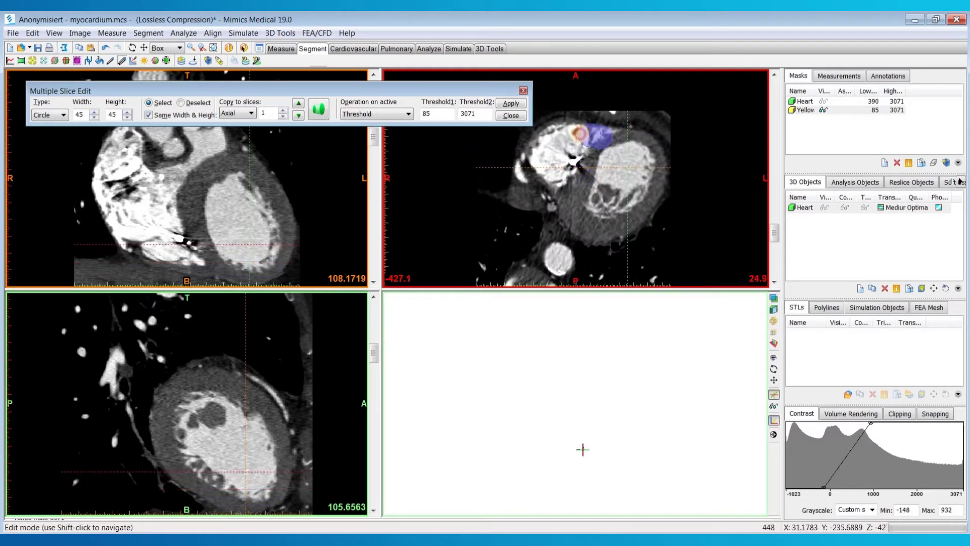
pyautogui.moveTo(556, 131)
pyautogui.mouseDown()
pyautogui.moveTo(540, 153)
pyautogui.moveTo(575, 213)
pyautogui.moveTo(596, 230)
pyautogui.moveTo(649, 195)
pyautogui.moveTo(655, 149)
pyautogui.moveTo(574, 130)
pyautogui.moveTo(559, 144)
pyautogui.moveTo(593, 202)
pyautogui.moveTo(624, 201)
pyautogui.moveTo(640, 161)
pyautogui.moveTo(600, 146)
pyautogui.moveTo(587, 161)
pyautogui.moveTo(634, 176)
pyautogui.moveTo(603, 181)
pyautogui.moveTo(612, 173)
pyautogui.moveTo(587, 207)
pyautogui.mouseUp()
# - Switch the selection type to Lasso and outline the heart on an axial slice
pyautogui.click(59, 116)
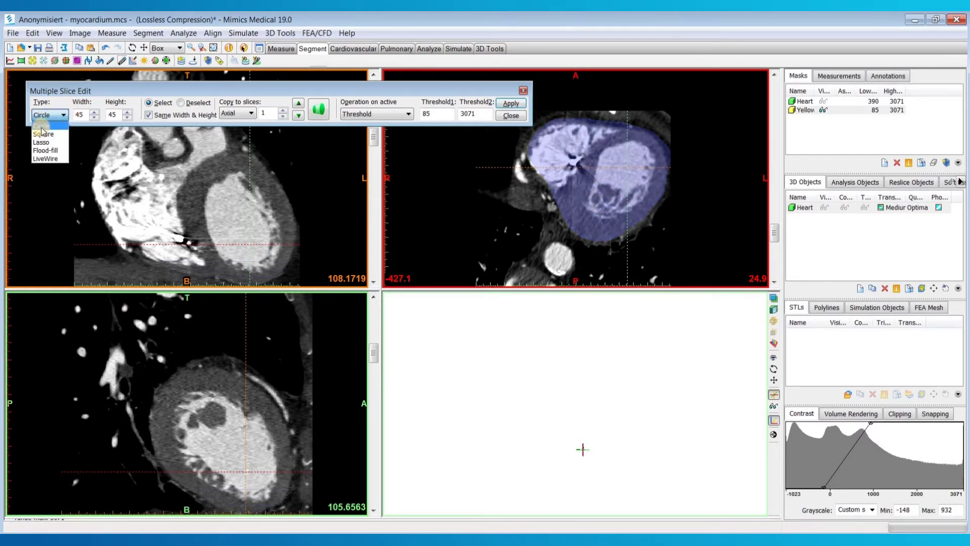
pyautogui.click(46, 142)
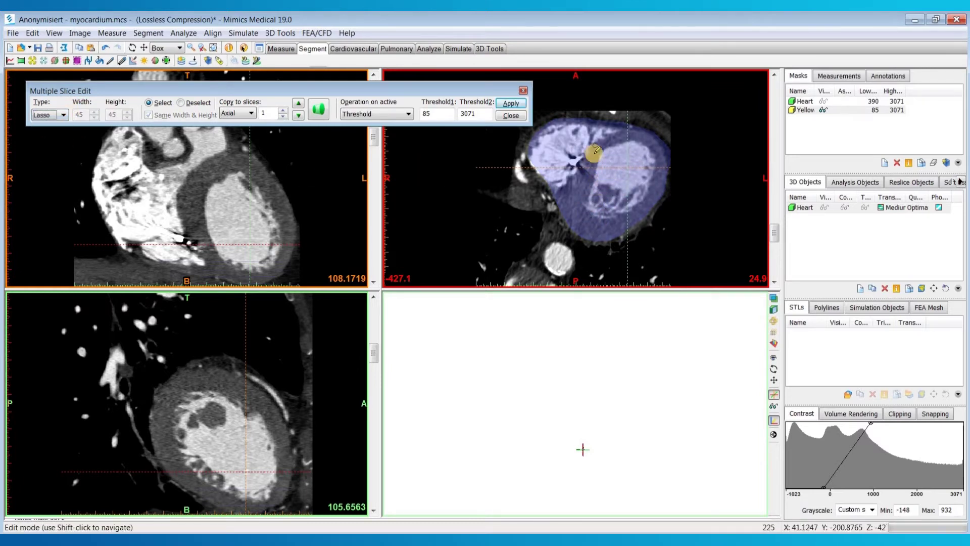
pyautogui.scroll(10, 586, 137)
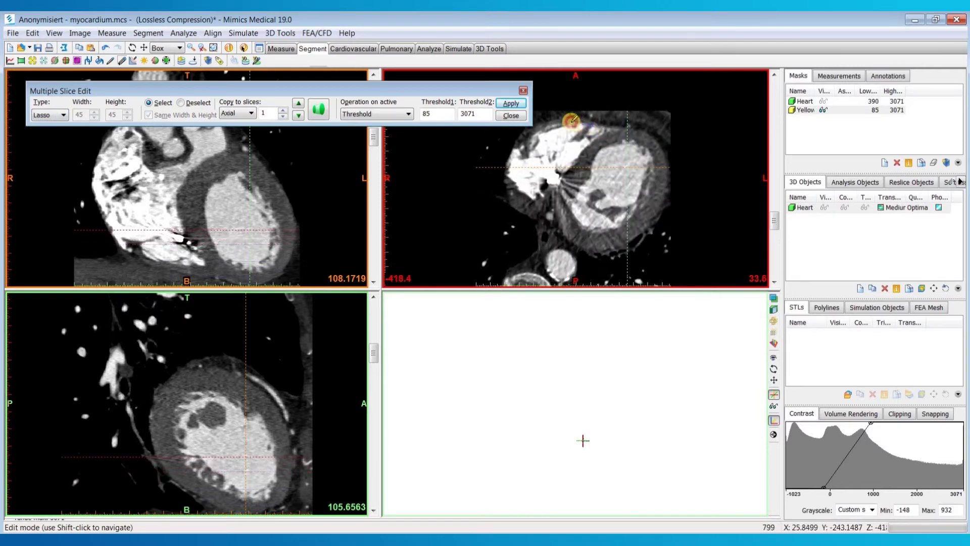
pyautogui.moveTo(571, 120)
pyautogui.mouseDown()
pyautogui.moveTo(546, 123)
pyautogui.moveTo(527, 146)
pyautogui.moveTo(565, 231)
pyautogui.moveTo(606, 253)
pyautogui.moveTo(649, 220)
pyautogui.moveTo(669, 179)
pyautogui.moveTo(658, 144)
pyautogui.moveTo(617, 125)
pyautogui.mouseUp()
# - Trace the heart outline on further axial slices, up to its top slice
pyautogui.scroll(10, 626, 125)
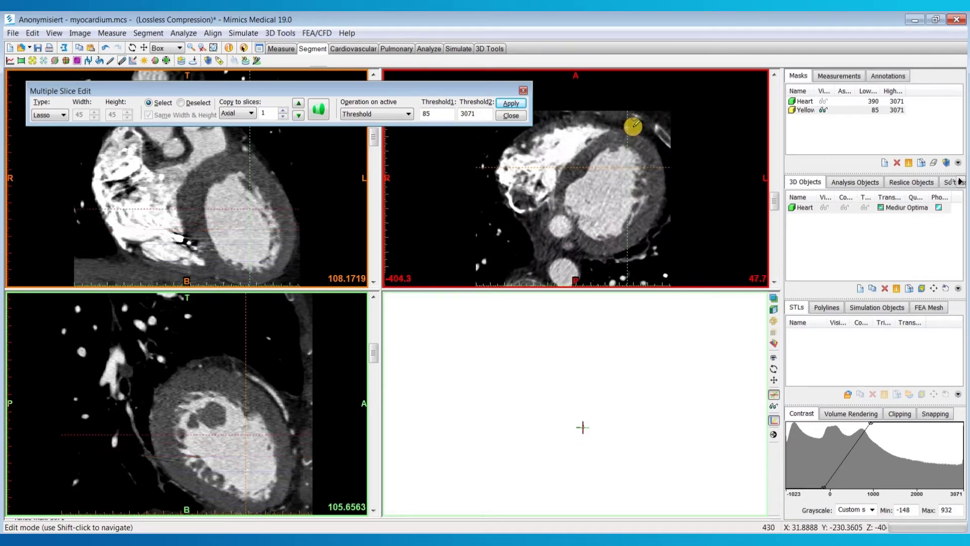
pyautogui.scroll(1, 626, 127)
pyautogui.moveTo(598, 121)
pyautogui.mouseDown()
pyautogui.moveTo(556, 122)
pyautogui.moveTo(528, 148)
pyautogui.moveTo(585, 246)
pyautogui.moveTo(624, 244)
pyautogui.moveTo(659, 212)
pyautogui.moveTo(658, 150)
pyautogui.moveTo(638, 134)
pyautogui.moveTo(617, 138)
pyautogui.moveTo(585, 123)
pyautogui.moveTo(543, 132)
pyautogui.moveTo(552, 190)
pyautogui.moveTo(605, 249)
pyautogui.moveTo(633, 238)
pyautogui.moveTo(651, 205)
pyautogui.moveTo(649, 173)
pyautogui.moveTo(630, 145)
pyautogui.moveTo(572, 129)
pyautogui.moveTo(562, 138)
pyautogui.moveTo(608, 232)
pyautogui.moveTo(634, 222)
pyautogui.moveTo(624, 161)
pyautogui.mouseUp()
pyautogui.scroll(10, 619, 152)
pyautogui.scroll(15, 607, 147)
pyautogui.scroll(1, 605, 139)
pyautogui.scroll(-10, 613, 163)
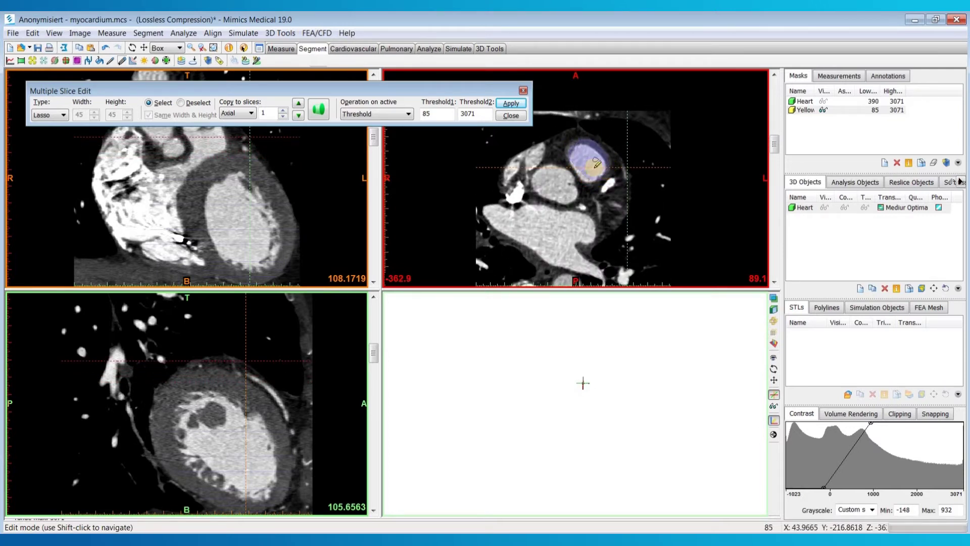
pyautogui.scroll(-8, 604, 168)
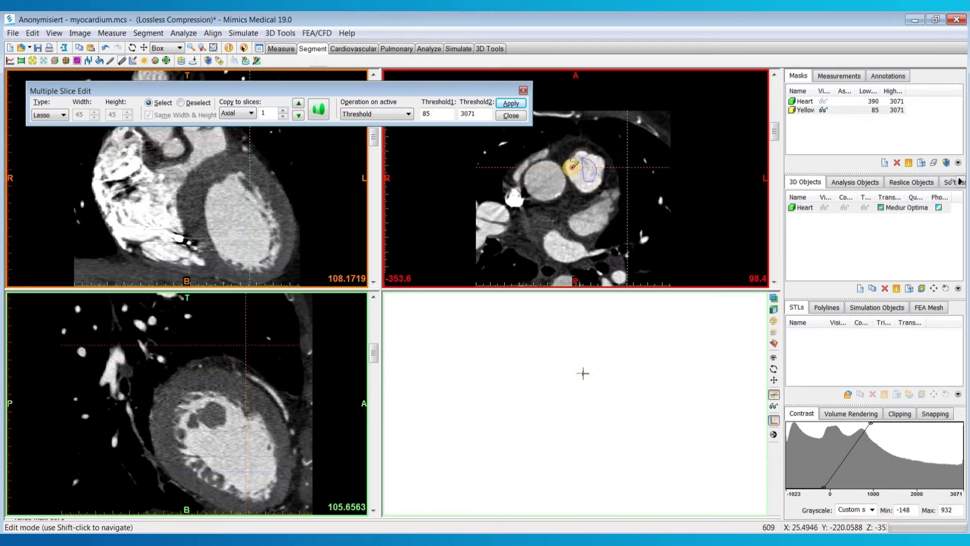
pyautogui.moveTo(572, 164); pyautogui.dragTo(574, 164)
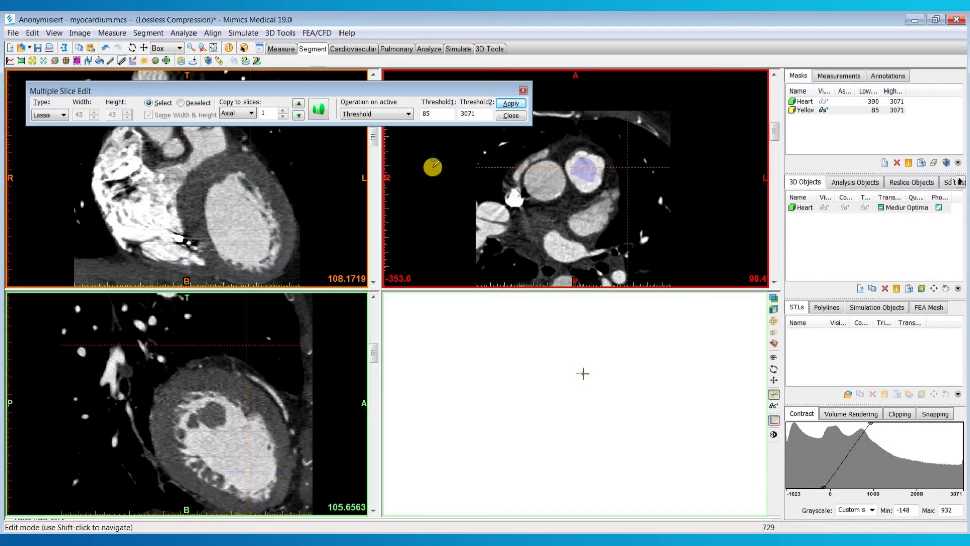
# - Interpolate the outlines across slices and fill them into the mask with the 85–3071 threshold
pyautogui.click(318, 110)
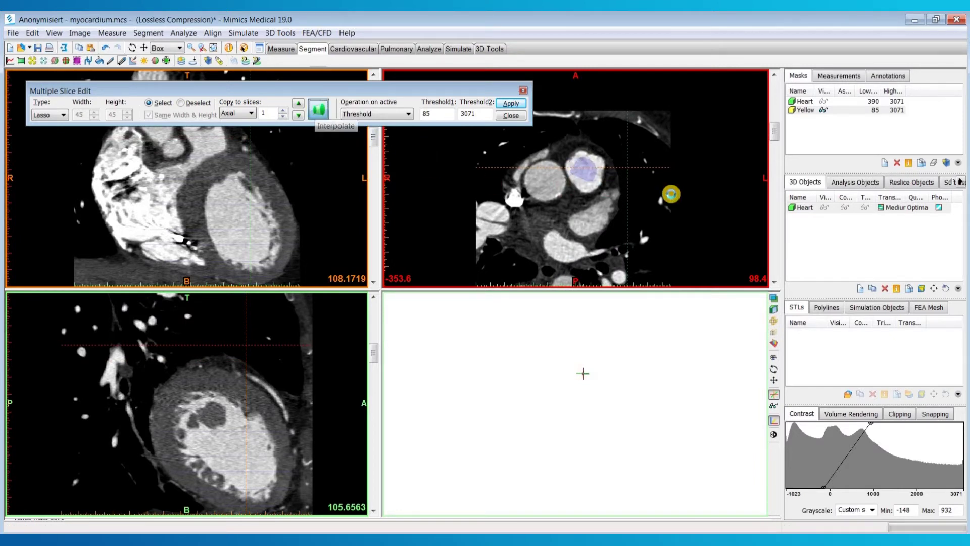
pyautogui.scroll(3, 666, 170)
pyautogui.scroll(10, 666, 171)
pyautogui.scroll(14, 663, 142)
pyautogui.scroll(5, 655, 172)
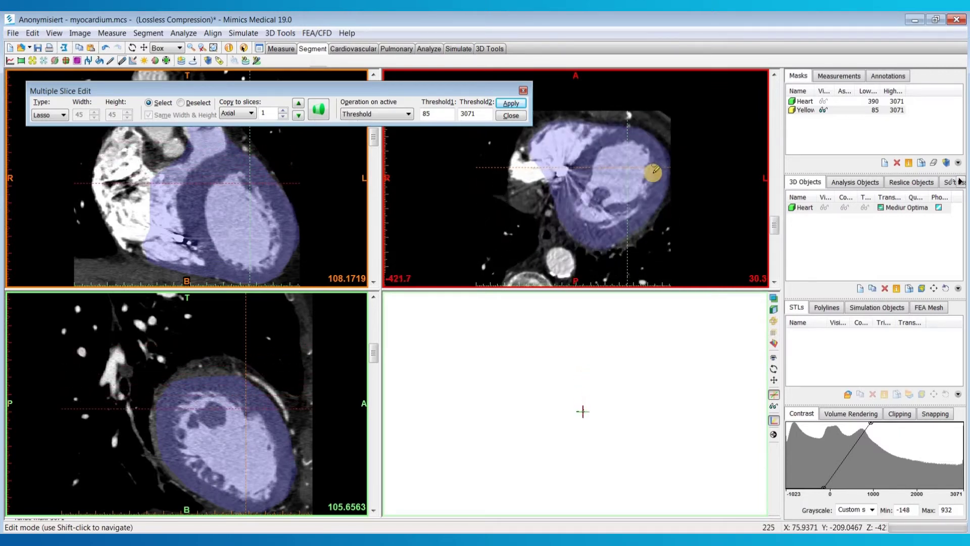
pyautogui.click(378, 112)
pyautogui.click(364, 123)
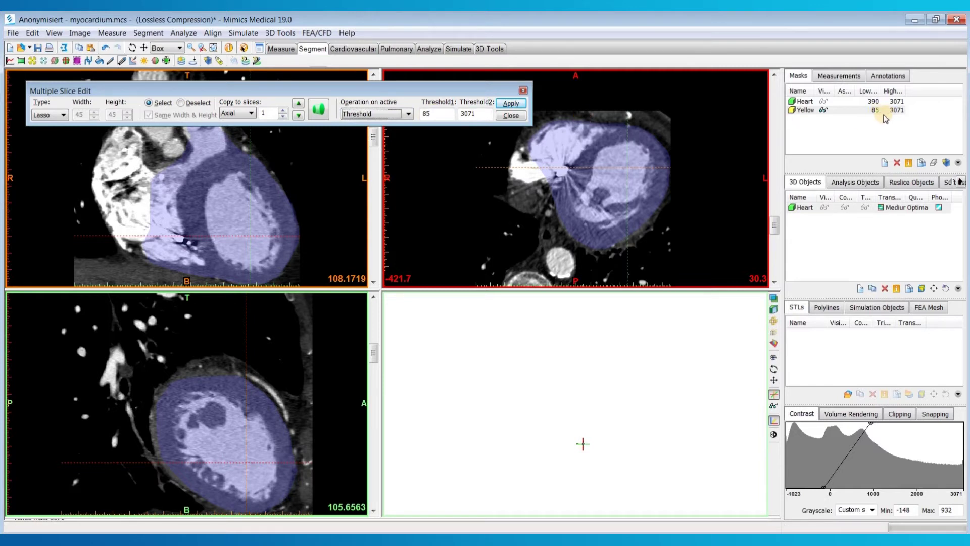
pyautogui.click(511, 104)
# - Close Multiple Slice Edit and rename the Yellow mask to Myocardium
pyautogui.click(509, 116)
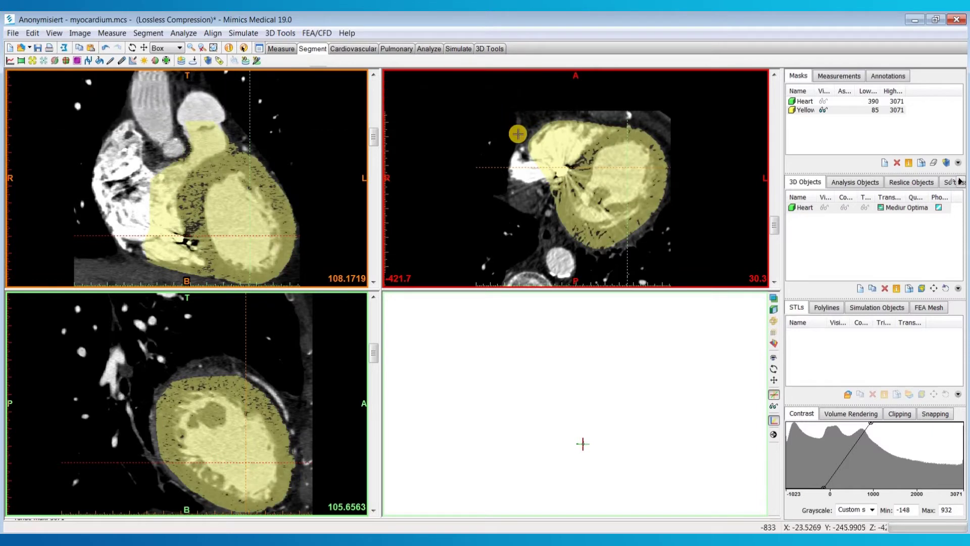
pyautogui.scroll(-5, 581, 167)
pyautogui.scroll(-3, 601, 163)
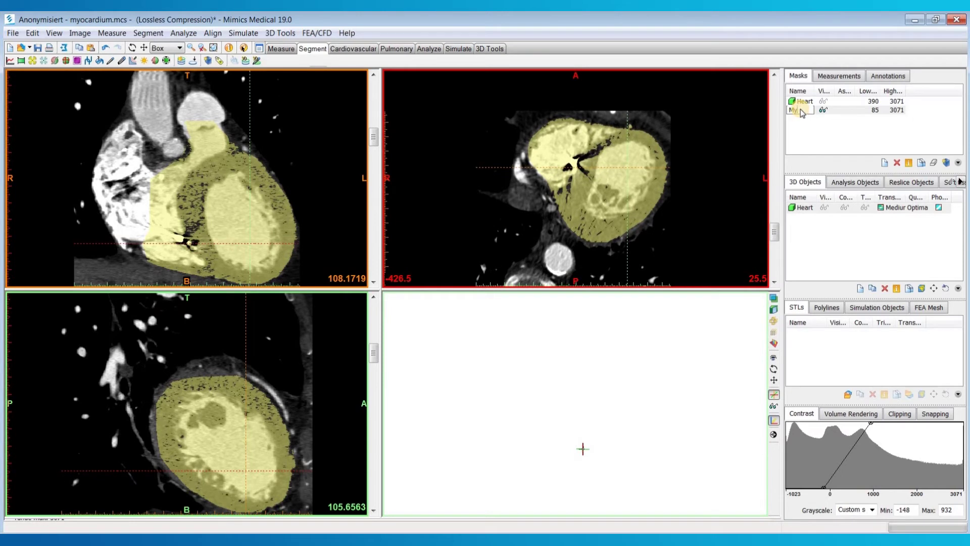
pyautogui.press('Return')
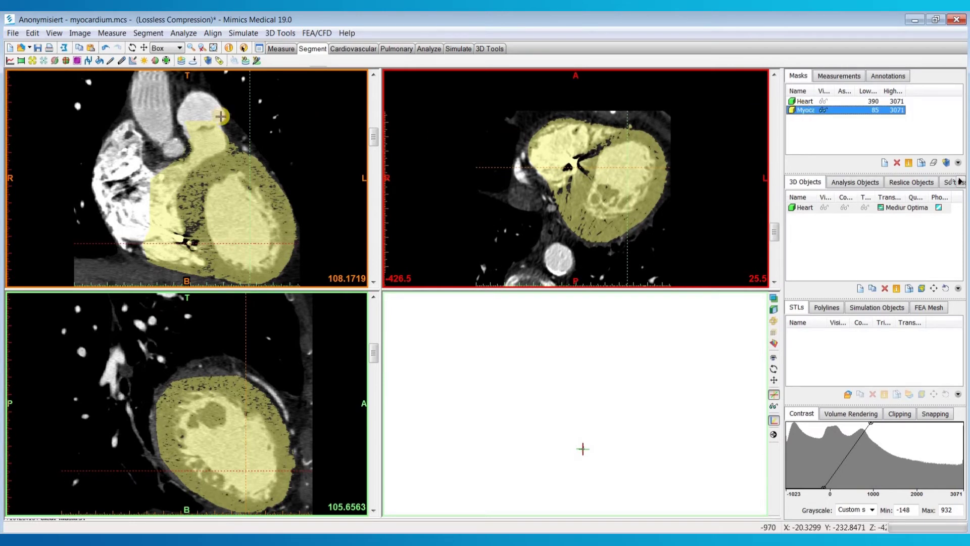
# - Calculate a 3D model of the Myocardium mask at Optimal quality
pyautogui.click(148, 34)
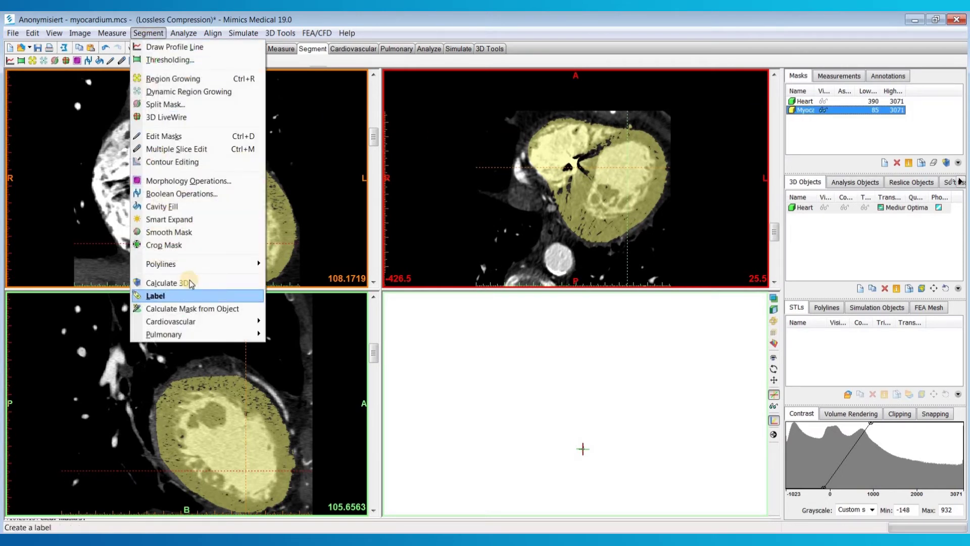
pyautogui.click(189, 279)
pyautogui.click(477, 350)
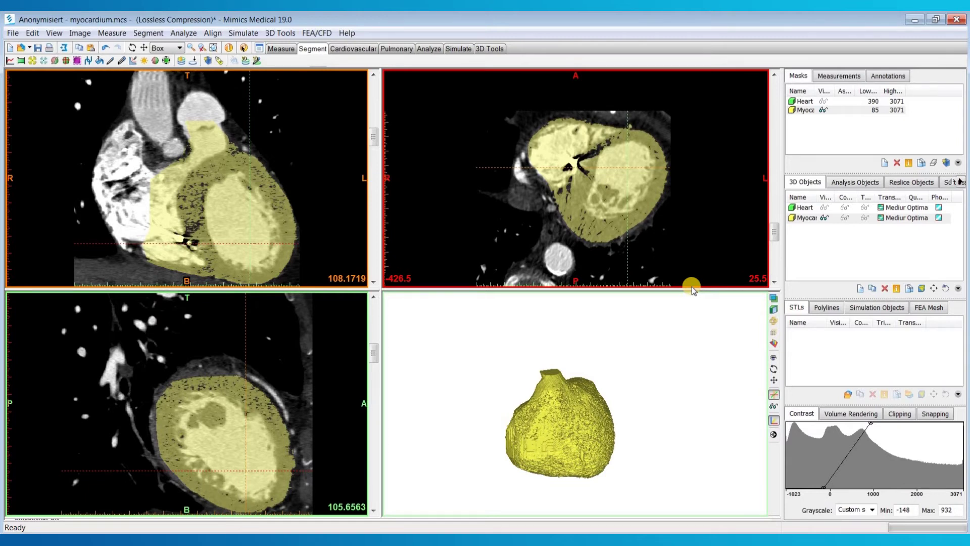
# - Copy only the Myocardium 2 3D object to the clipboard with Ctrl+C
pyautogui.hotkey('ctrl', 'c')
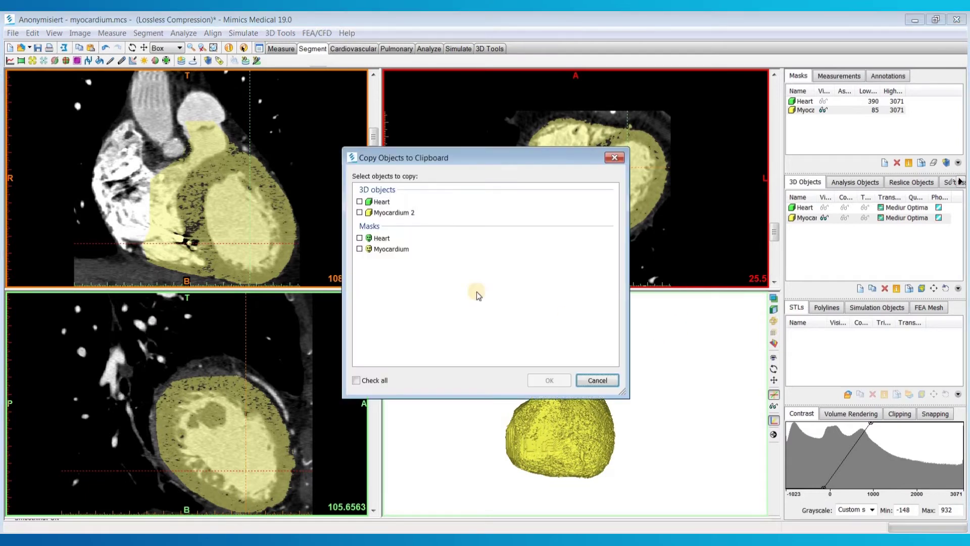
pyautogui.click(385, 213)
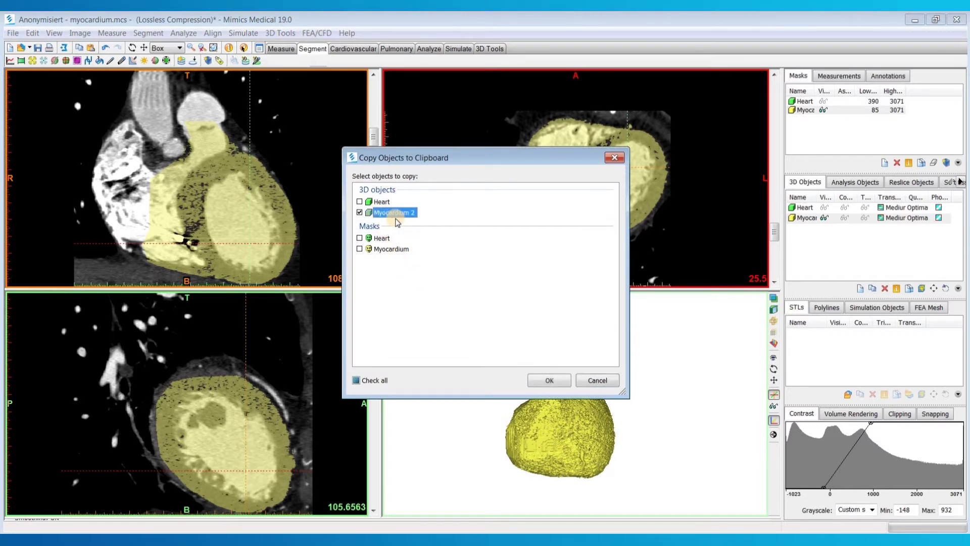
pyautogui.click(554, 385)
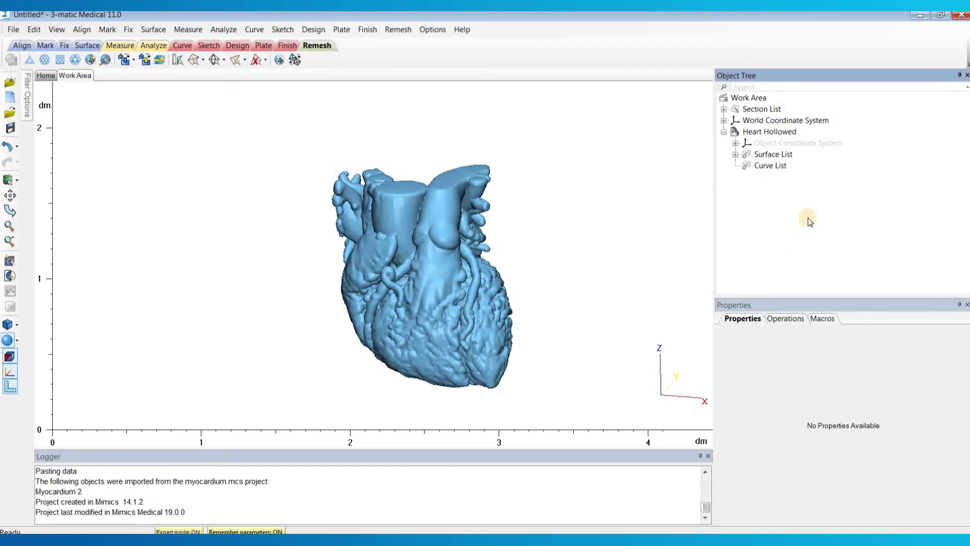
# - Hide the Heart Hollowed part and select Myocardium 2
pyautogui.rightClick(769, 133)
pyautogui.click(764, 172)
pyautogui.click(766, 177)
# - Wrap Myocardium 2 with gap closing distance 4.0 and smallest detail 1.5
pyautogui.click(128, 29)
pyautogui.click(158, 208)
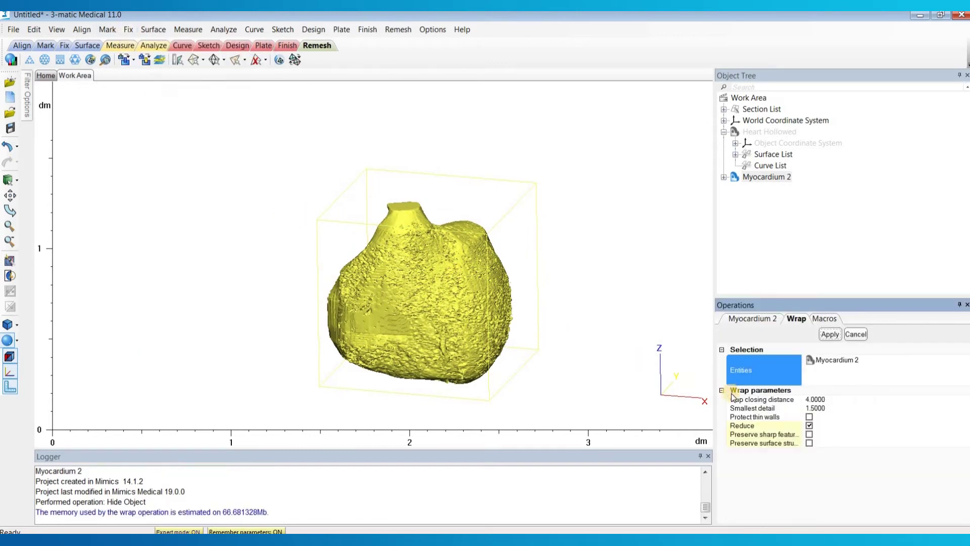
pyautogui.click(831, 400)
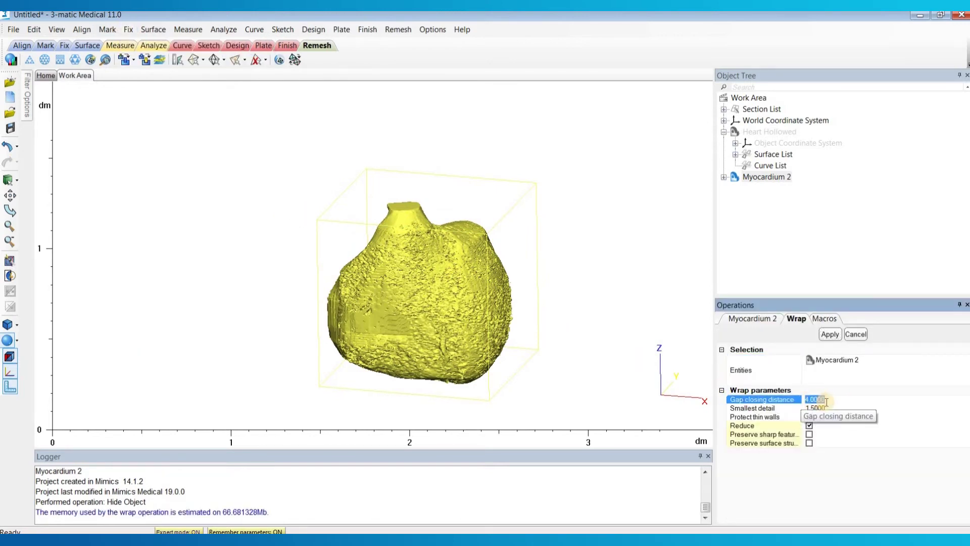
pyautogui.scroll(5, 485, 303)
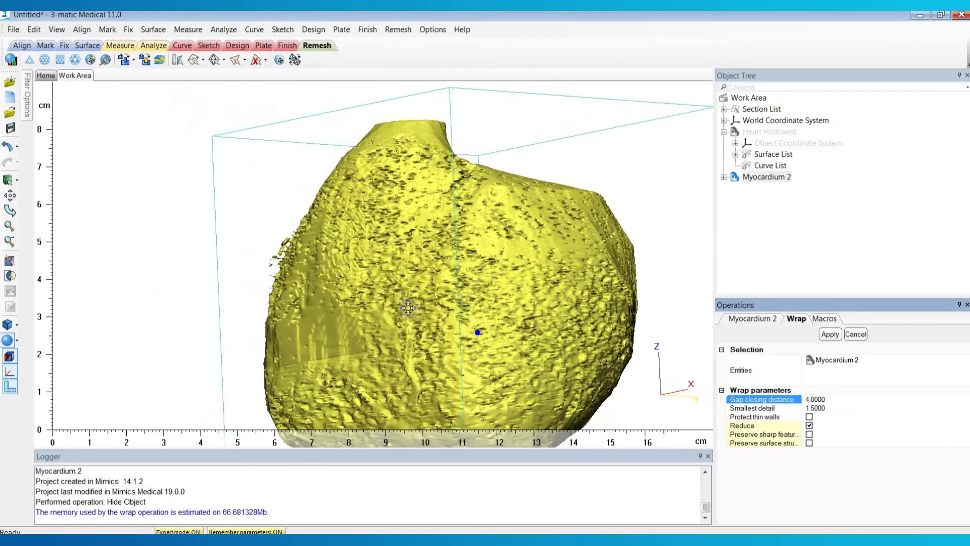
pyautogui.scroll(-5, 489, 271)
pyautogui.moveTo(481, 282); pyautogui.dragTo(652, 329, button='right')
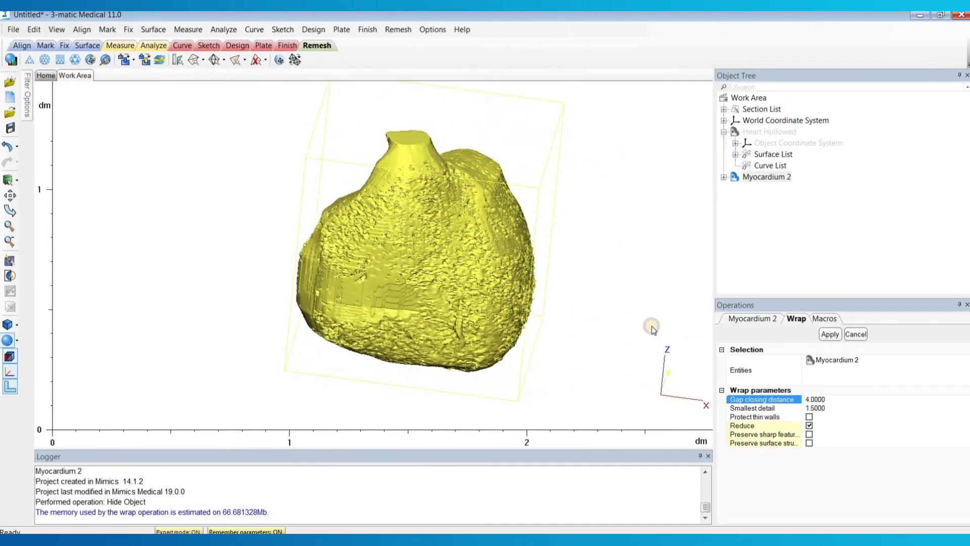
pyautogui.click(815, 409)
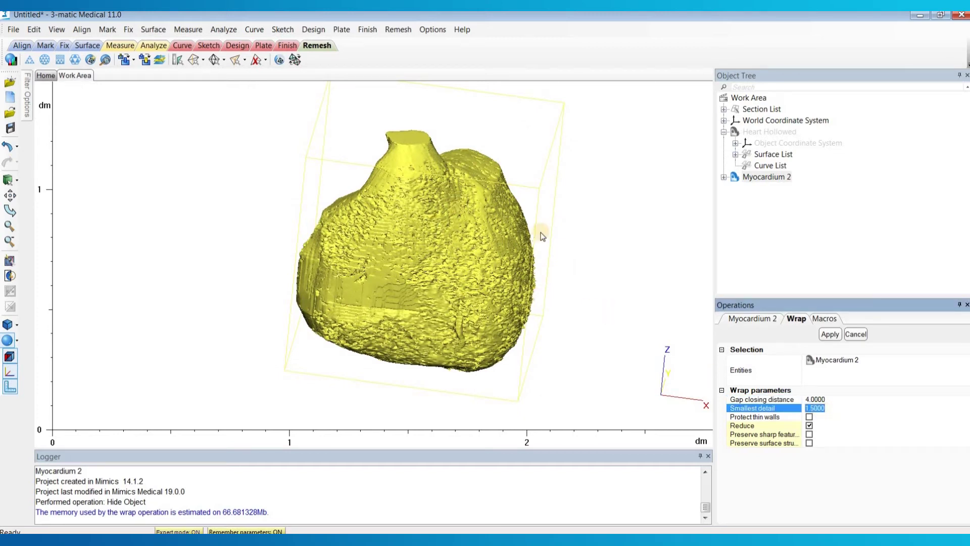
pyautogui.click(818, 399)
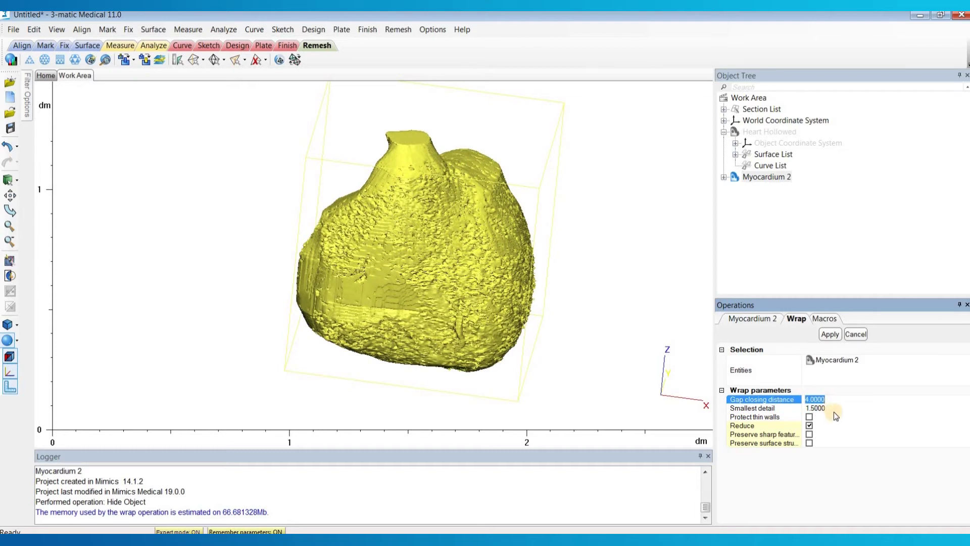
pyautogui.click(830, 334)
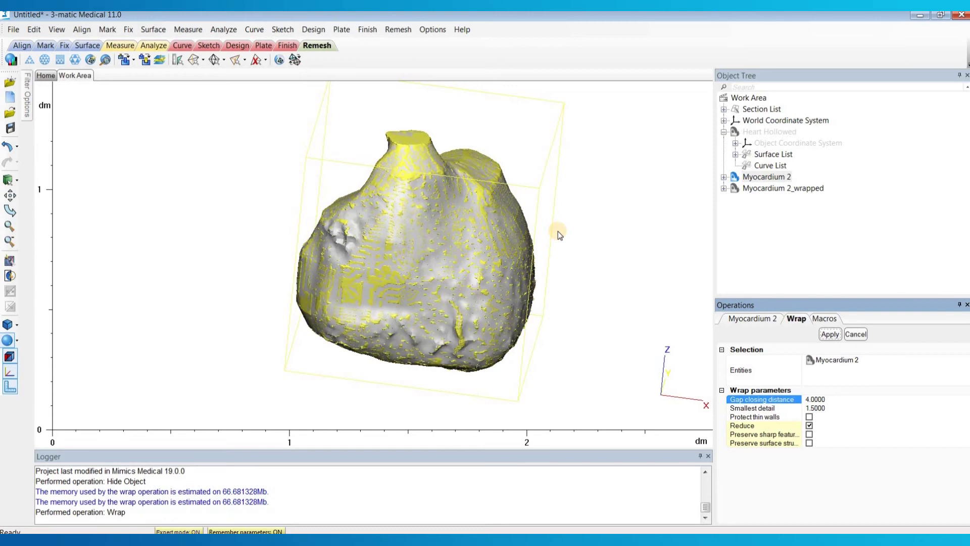
# - Hide the original Myocardium 2 mesh, leaving the wrapped mesh visible
pyautogui.click(773, 181)
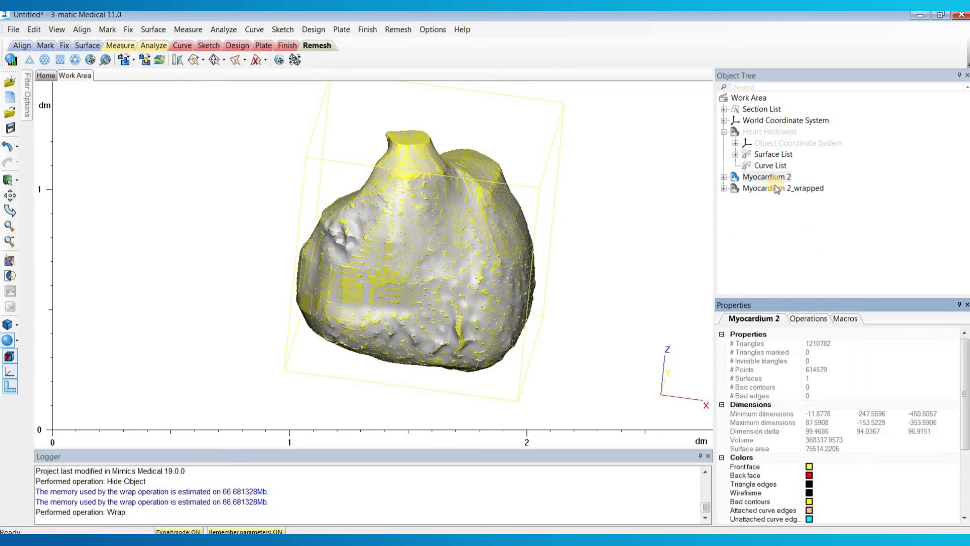
pyautogui.rightClick(772, 181)
pyautogui.click(795, 223)
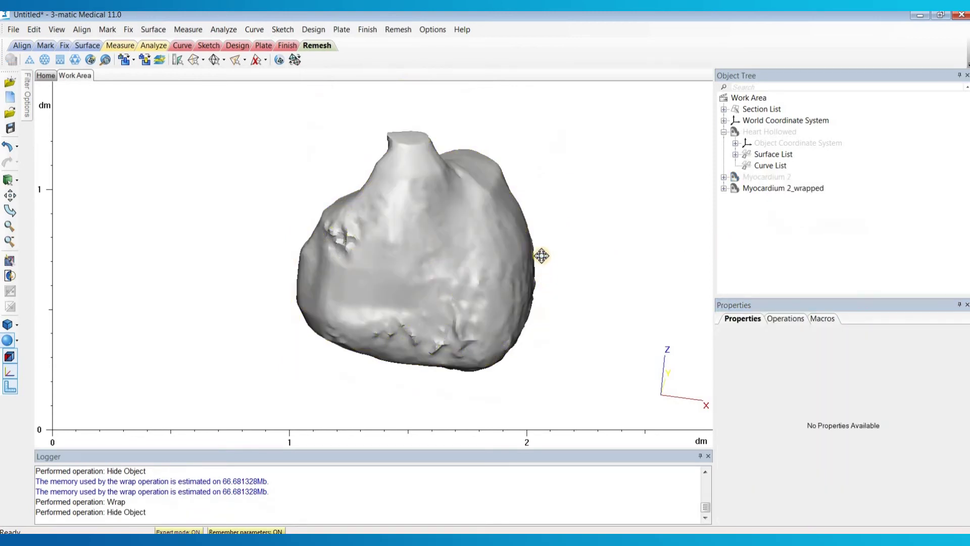
pyautogui.moveTo(496, 251); pyautogui.dragTo(394, 100, button='right')
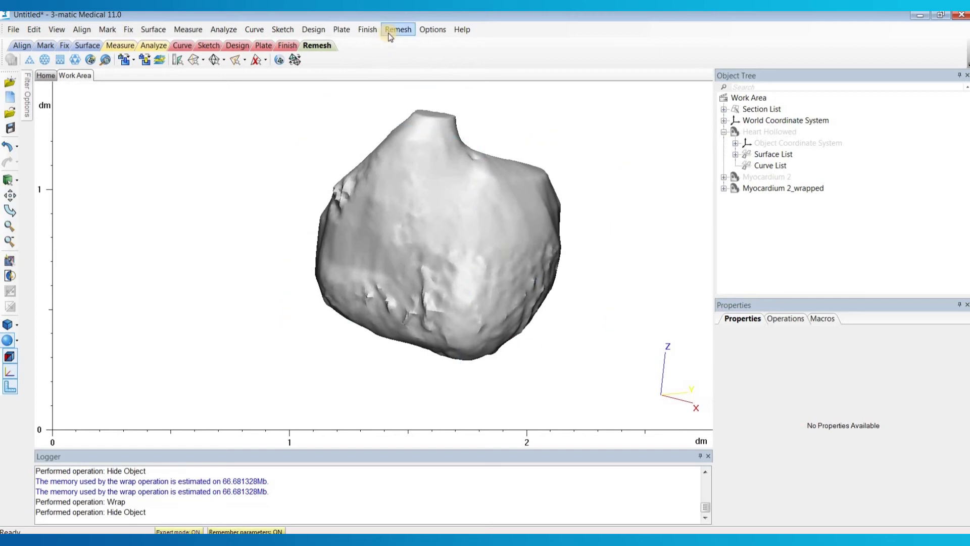
# - Local-smooth rough areas on the wrapped mesh's lower surface and sides (diameter 51.1568, strength 1.0)
pyautogui.click(368, 29)
pyautogui.click(402, 83)
pyautogui.moveTo(378, 194); pyautogui.dragTo(333, 188, button='right')
pyautogui.moveTo(333, 189); pyautogui.dragTo(328, 189)
pyautogui.click(353, 296)
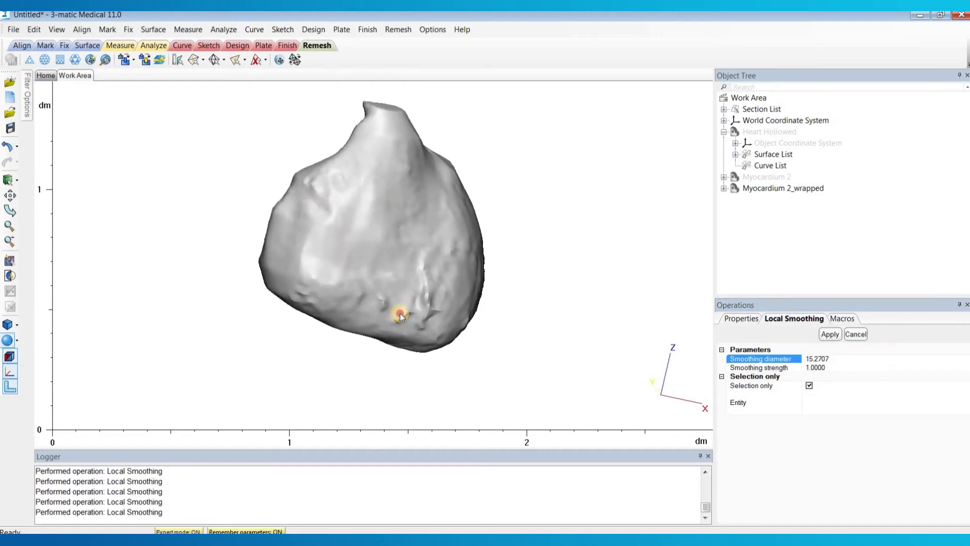
pyautogui.moveTo(364, 301); pyautogui.dragTo(315, 302)
pyautogui.moveTo(444, 277)
pyautogui.mouseDown(button='right')
pyautogui.moveTo(370, 267)
pyautogui.moveTo(495, 269)
pyautogui.mouseUp(button='right')
pyautogui.moveTo(543, 273)
pyautogui.mouseDown()
pyautogui.moveTo(553, 284)
pyautogui.moveTo(540, 279)
pyautogui.moveTo(526, 217)
pyautogui.moveTo(472, 180)
pyautogui.mouseUp()
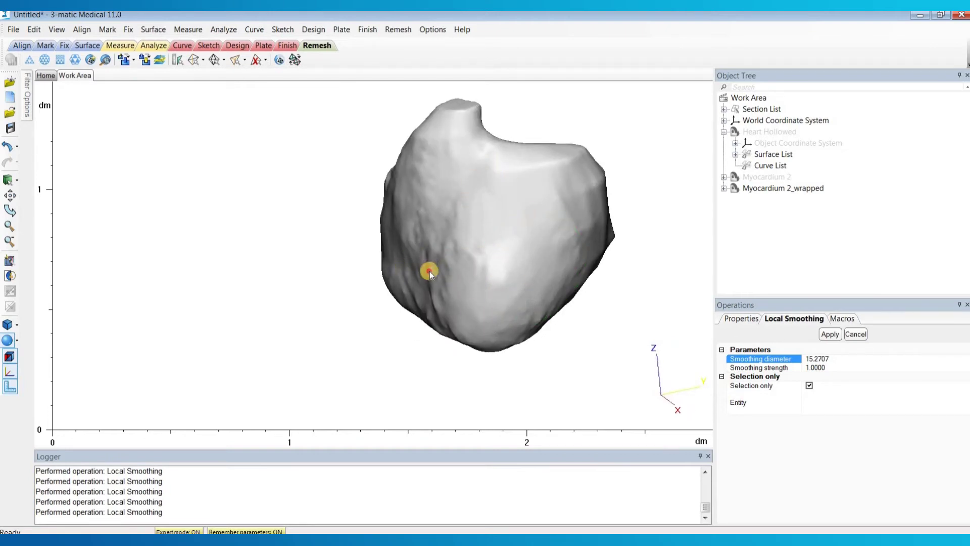
pyautogui.moveTo(429, 260); pyautogui.dragTo(335, 101, button='right')
# - Smooth the remaining rough spots, finish Local Smoothing and review the smoothed mesh
pyautogui.click(129, 31)
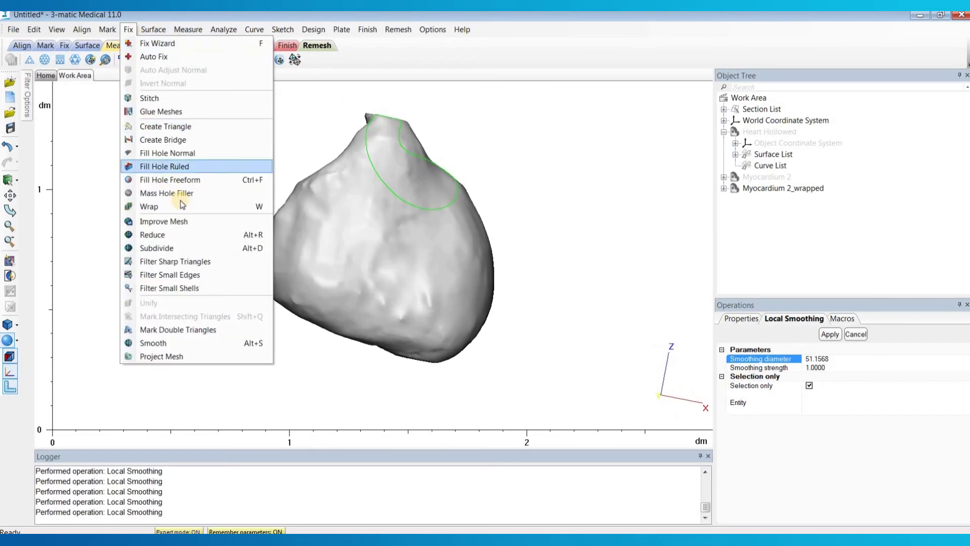
pyautogui.moveTo(374, 235); pyautogui.dragTo(268, 186, button='right')
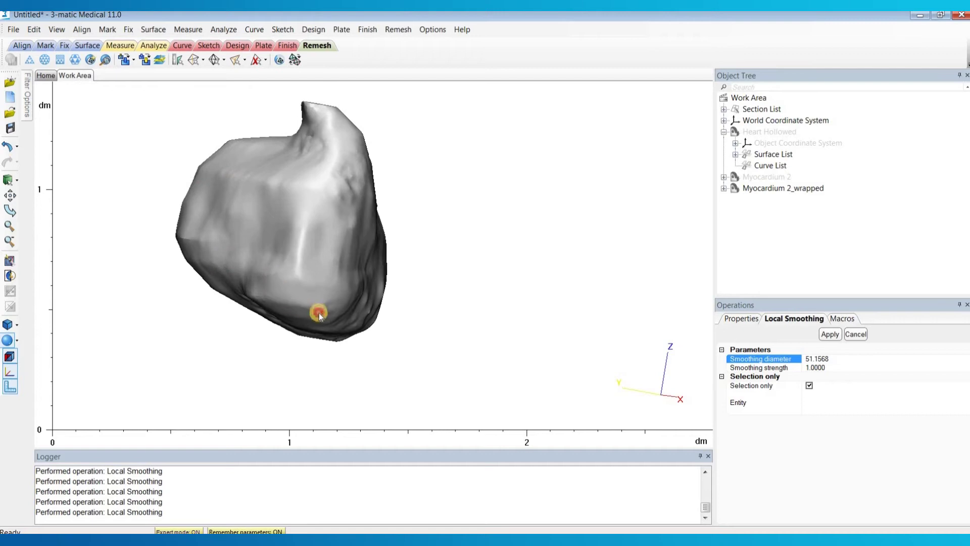
pyautogui.moveTo(322, 315); pyautogui.dragTo(217, 150, button='right')
pyautogui.click(222, 160)
pyautogui.click(264, 266)
pyautogui.click(132, 283)
pyautogui.moveTo(217, 210); pyautogui.dragTo(434, 222, button='right')
pyautogui.click(855, 334)
pyautogui.moveTo(331, 169); pyautogui.dragTo(505, 202, button='right')
# - Show Heart Hollowed again and rotate to see the wrapped myocardium inside it
pyautogui.rightClick(790, 133)
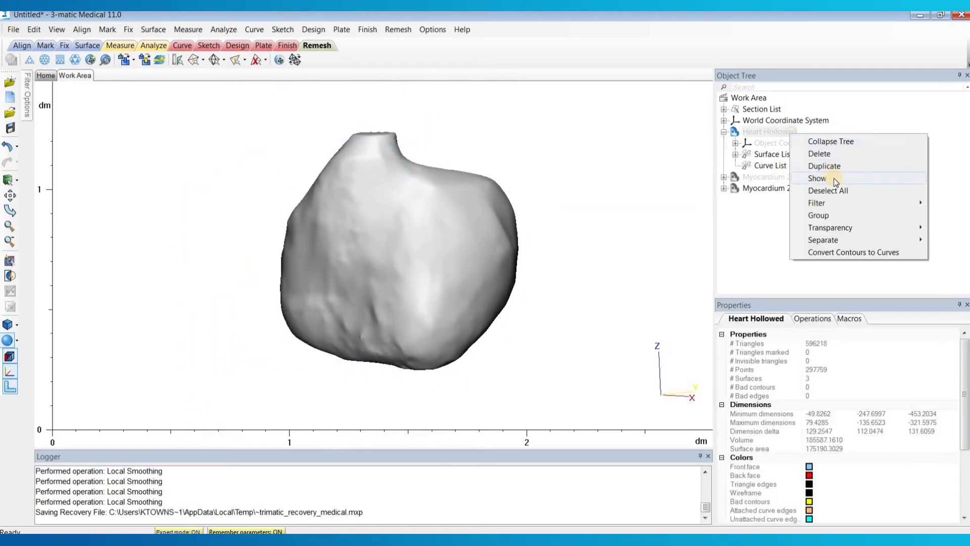
pyautogui.click(818, 181)
pyautogui.moveTo(474, 275); pyautogui.dragTo(455, 156, button='right')
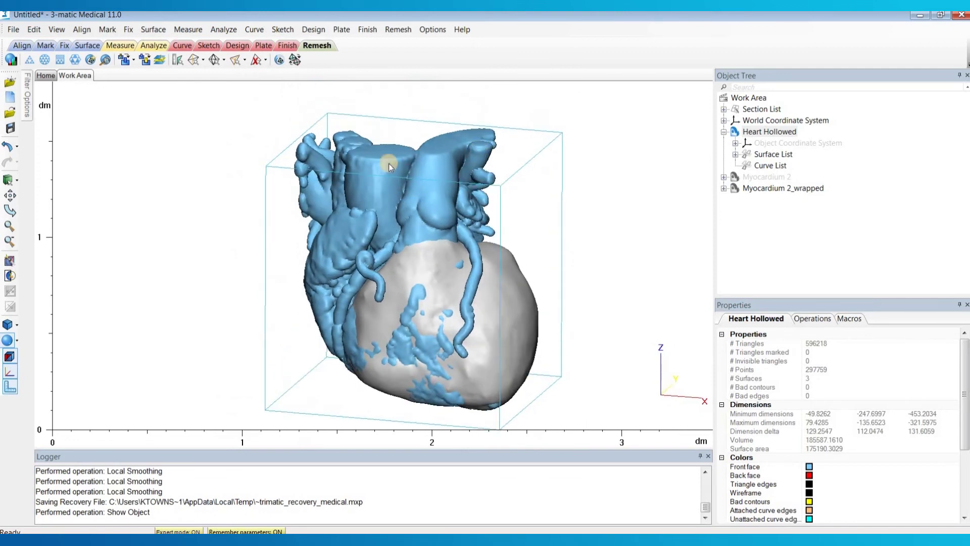
pyautogui.moveTo(472, 194); pyautogui.dragTo(478, 229, button='right')
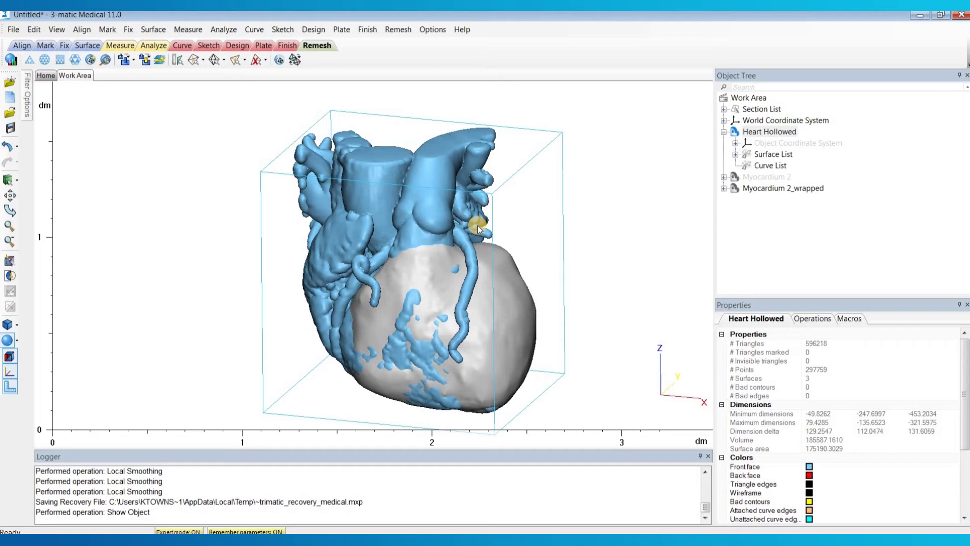
# - Select a single heart surface and separate it into a new part
pyautogui.click(375, 194)
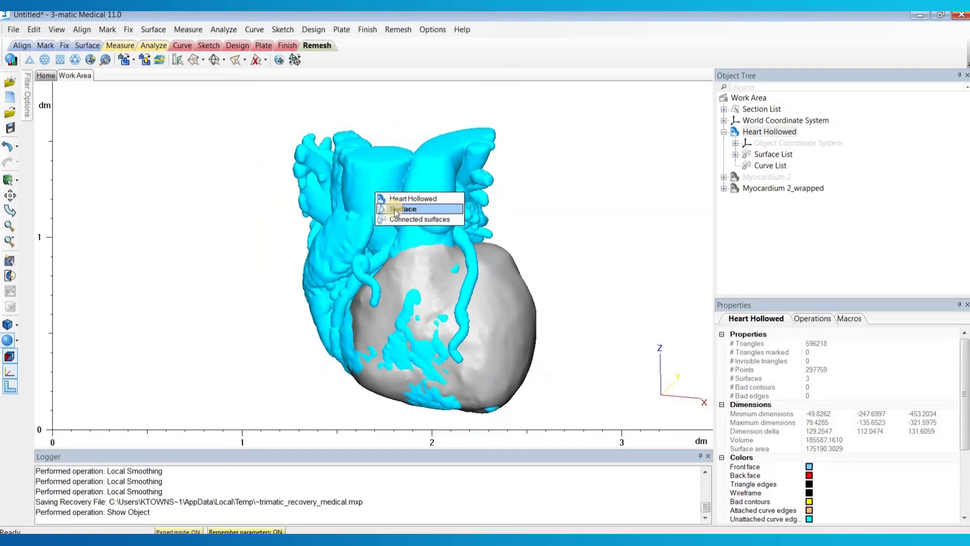
pyautogui.click(402, 210)
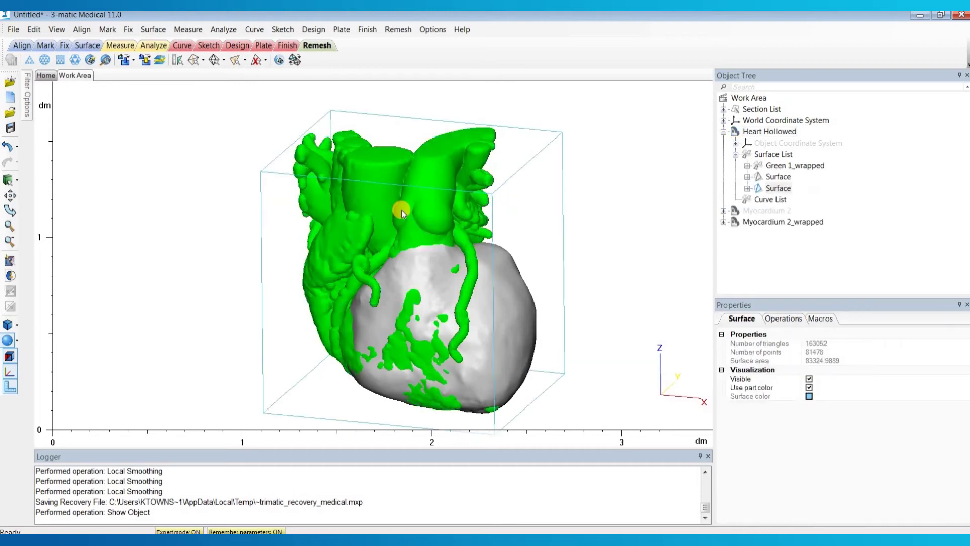
pyautogui.rightClick(377, 196)
pyautogui.moveTo(445, 267)
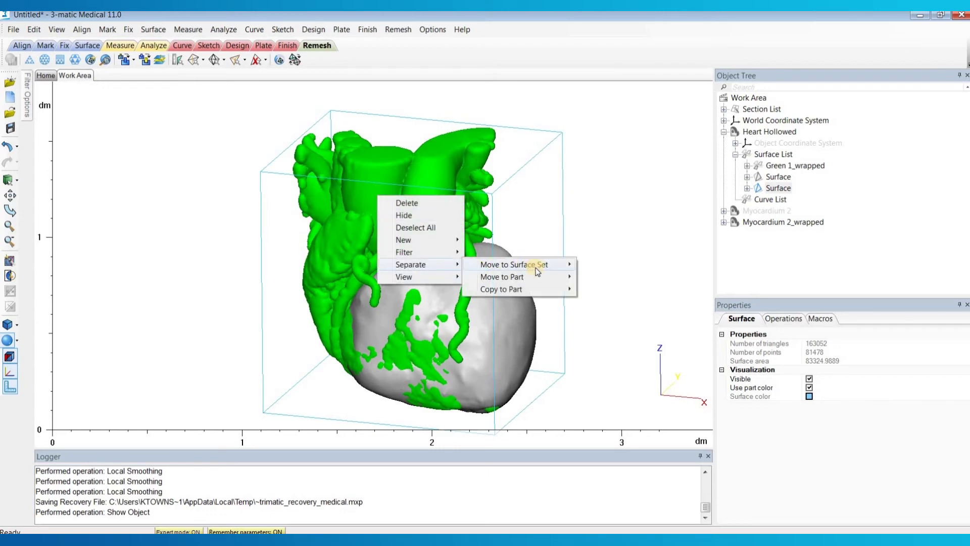
pyautogui.moveTo(545, 278)
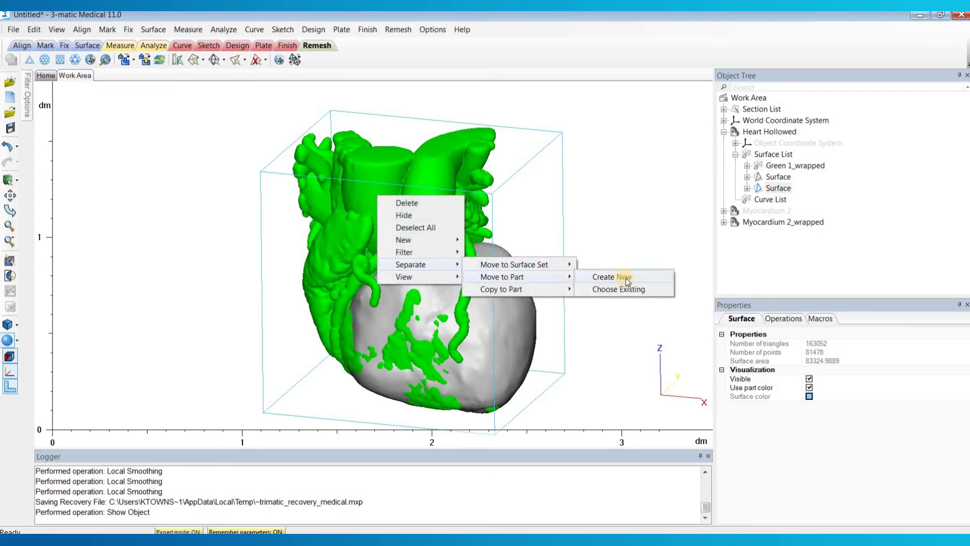
pyautogui.click(625, 277)
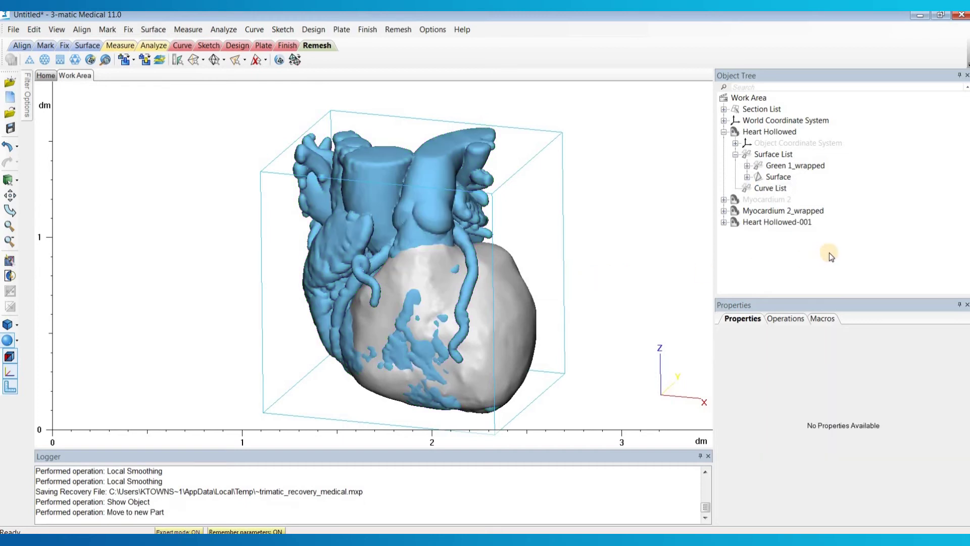
# - Rename the new part 'Outer Surface' and Heart Hollowed 'Inner Surface'
pyautogui.rightClick(815, 242)
pyautogui.click(833, 247)
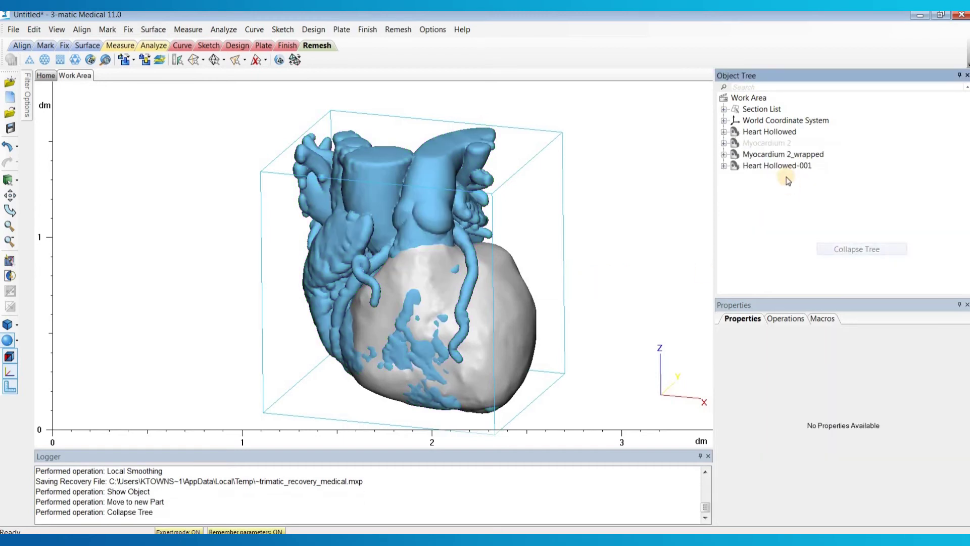
pyautogui.doubleClick(785, 167)
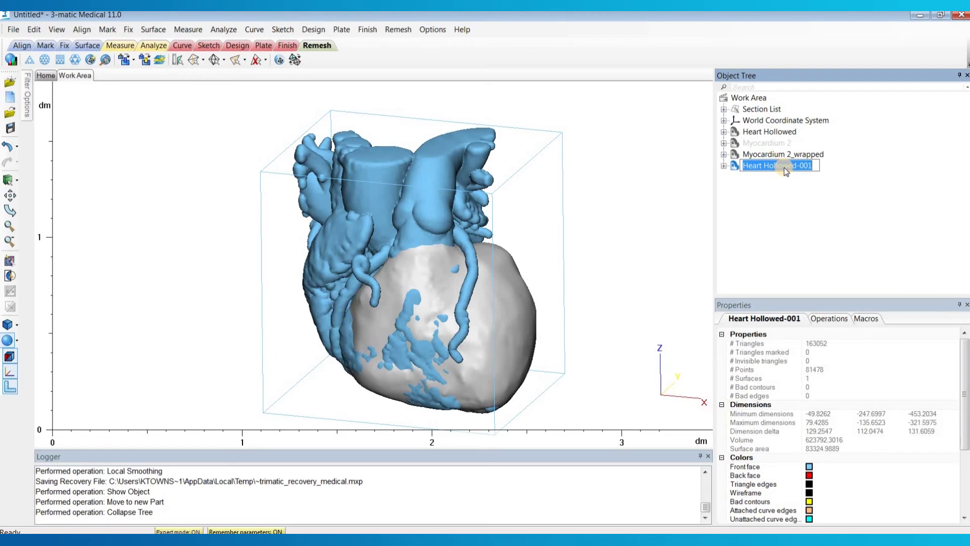
pyautogui.write('Outer Surf')
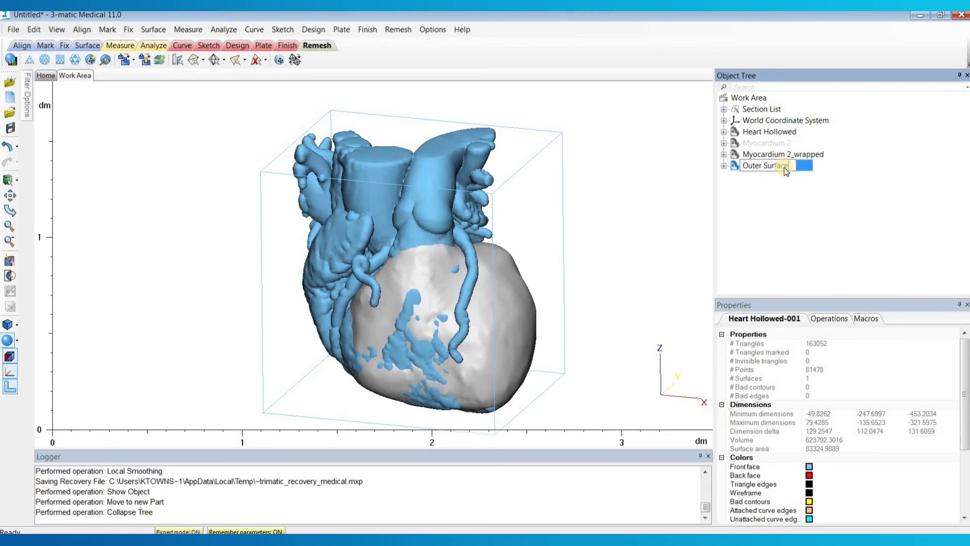
pyautogui.write('ace')
pyautogui.press('Return')
pyautogui.doubleClick(768, 132)
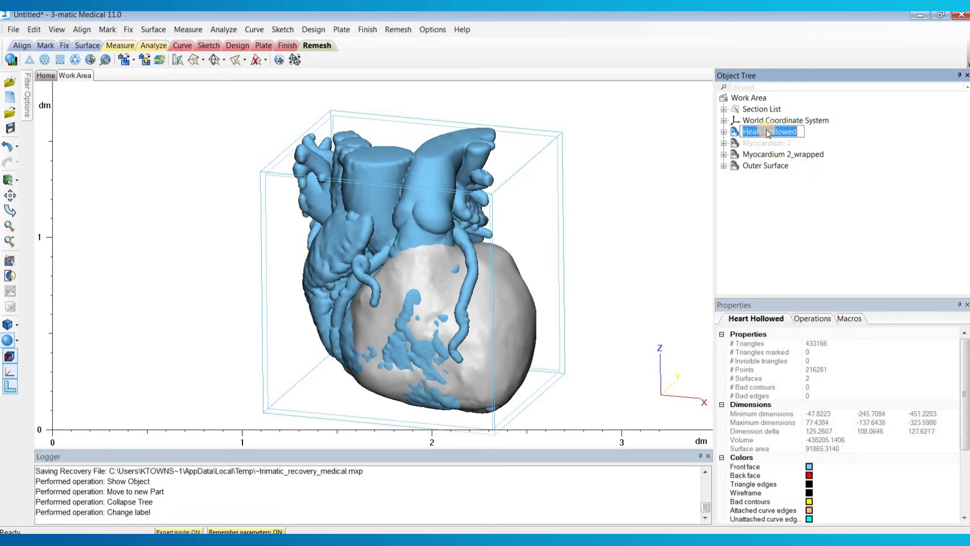
pyautogui.write('Inner')
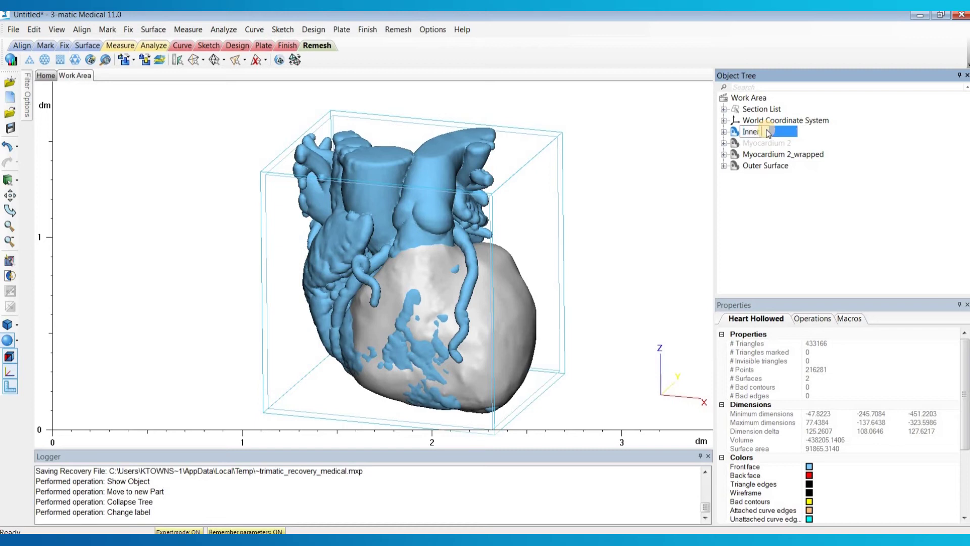
pyautogui.write(' Surface')
pyautogui.press('Return')
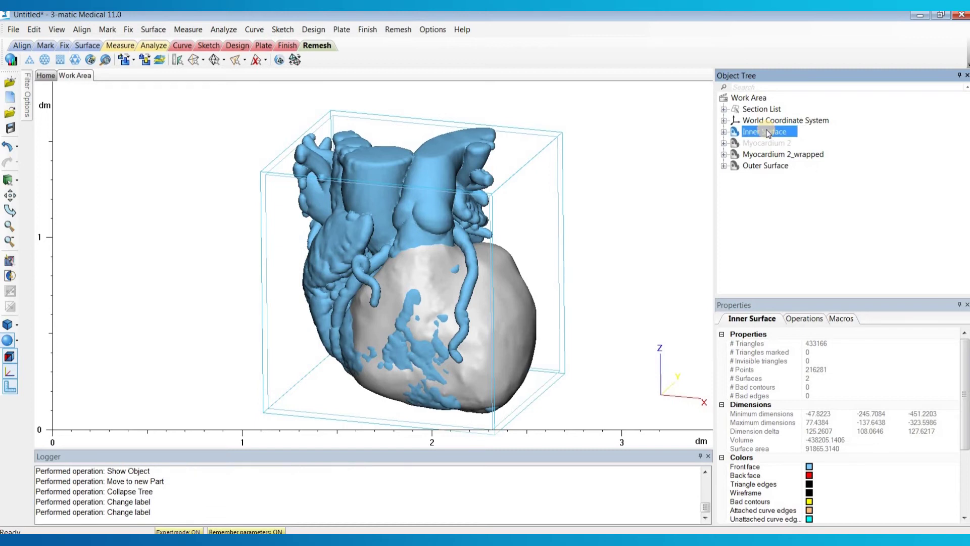
# - Boolean-unite Outer Surface and Myocardium 2_wrapped into Union result-001
pyautogui.click(748, 201)
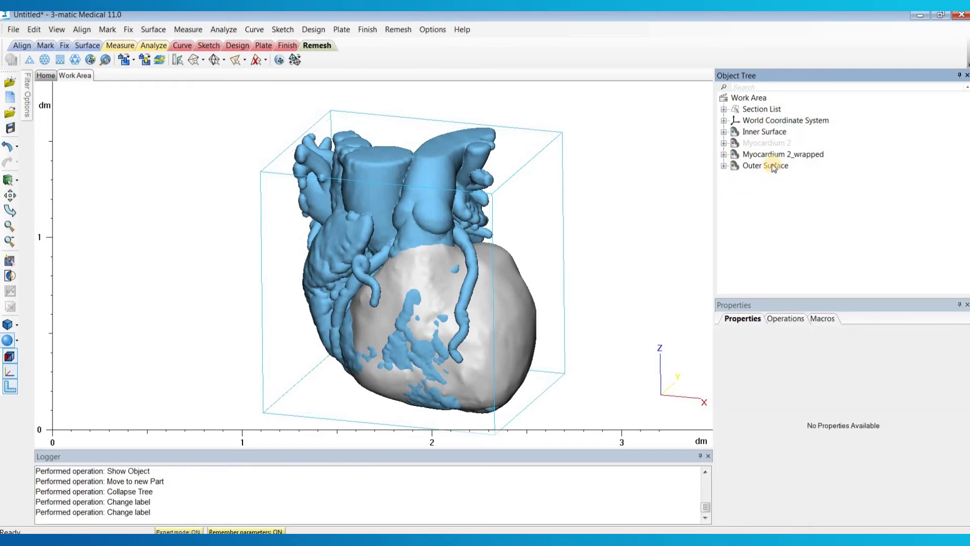
pyautogui.click(322, 31)
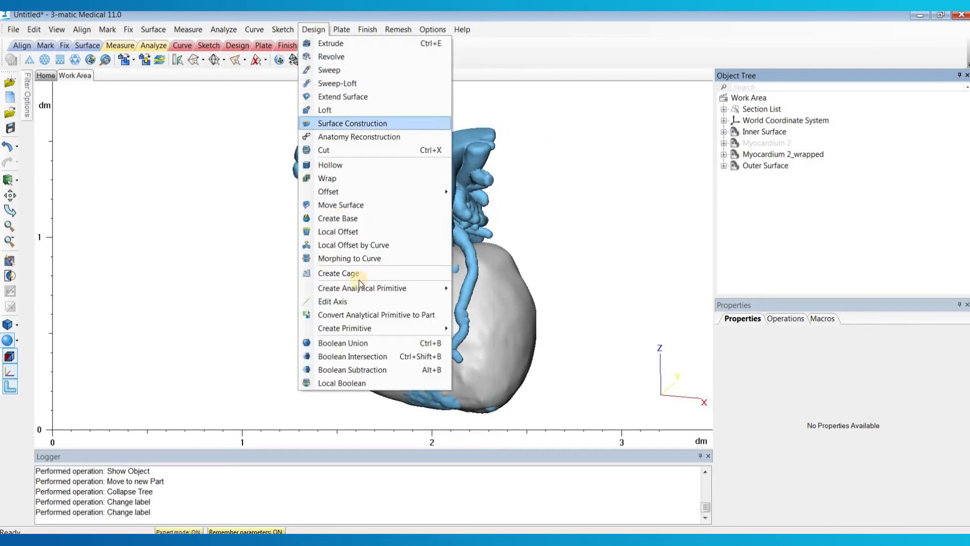
pyautogui.click(367, 343)
pyautogui.click(779, 166)
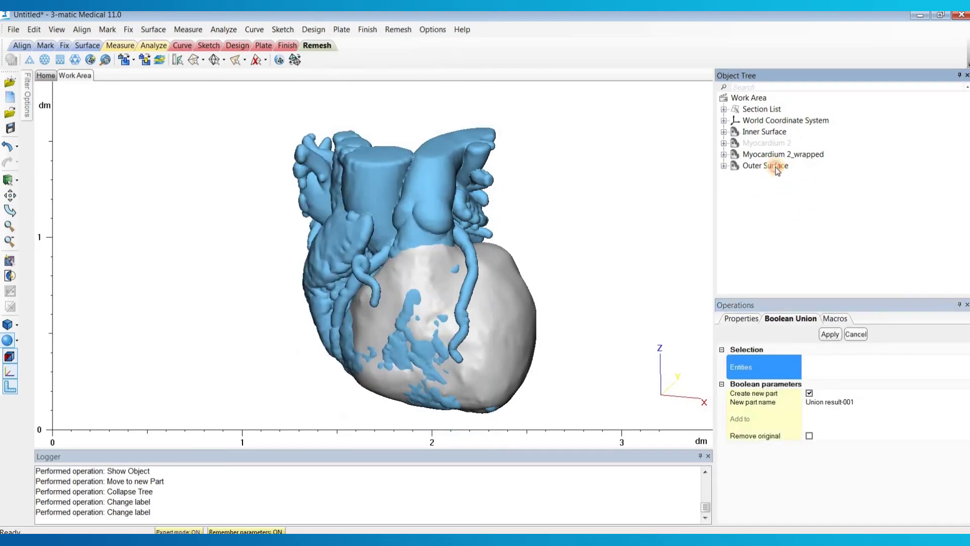
pyautogui.click(776, 156)
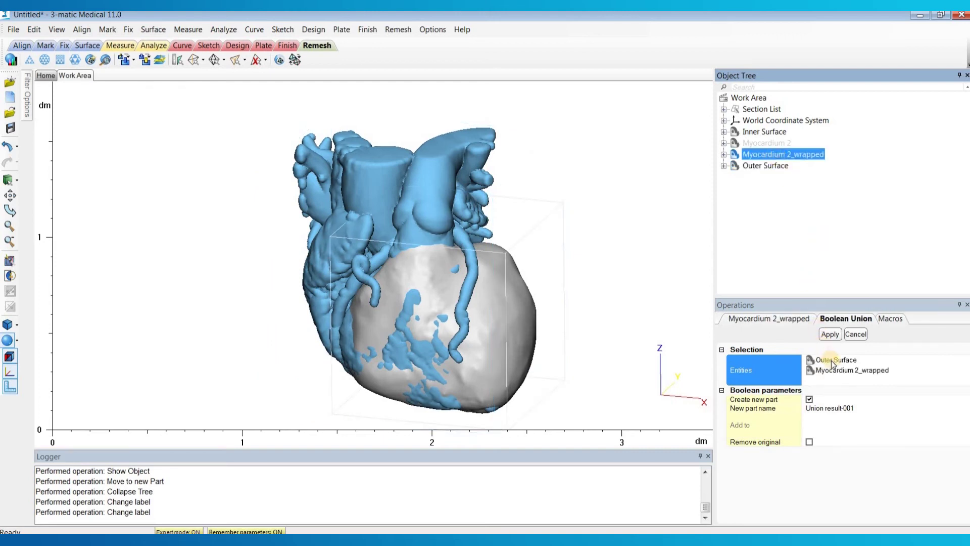
pyautogui.click(831, 335)
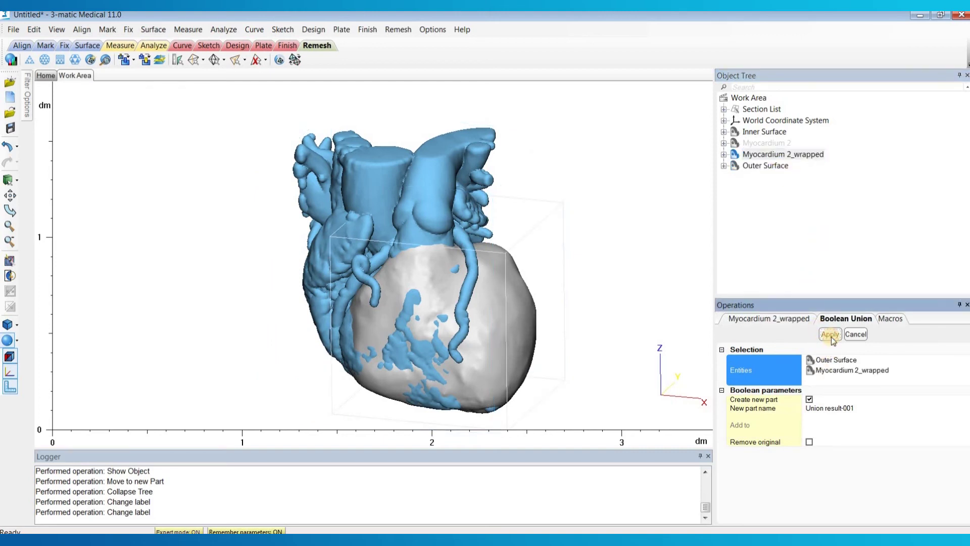
pyautogui.click(858, 334)
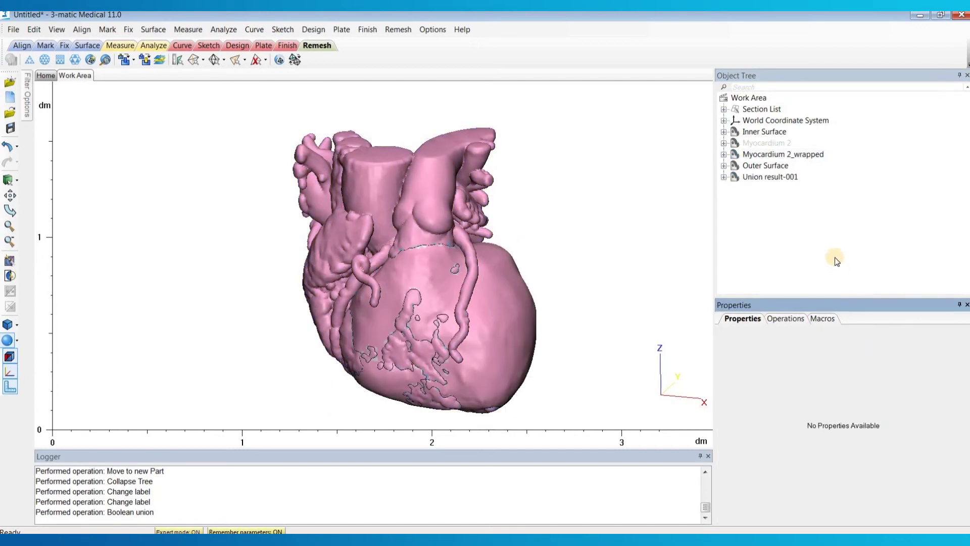
# - Hide Outer Surface, Myocardium 2_wrapped and Union result-001
pyautogui.click(765, 165)
pyautogui.keyDown('ctrl'); pyautogui.click(768, 154); pyautogui.keyUp('ctrl')
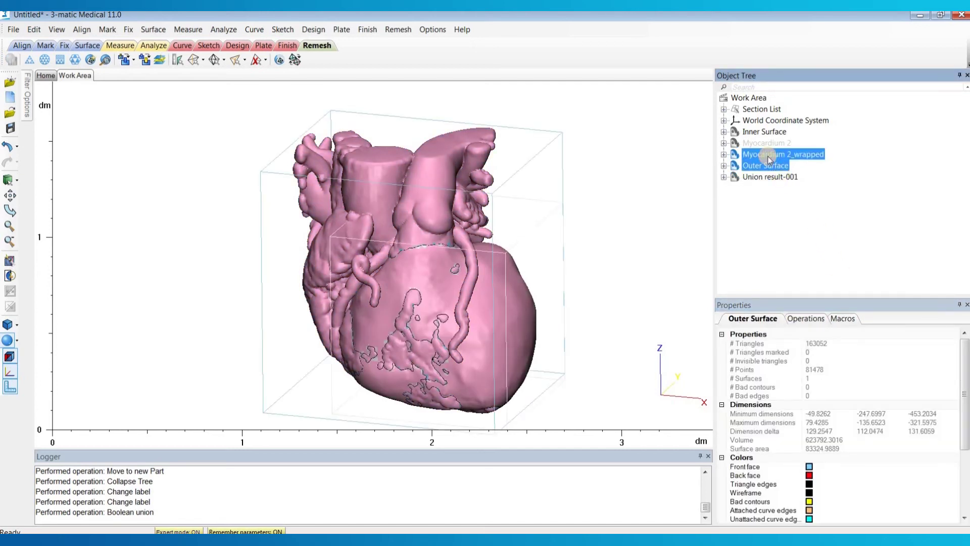
pyautogui.rightClick(768, 156)
pyautogui.click(800, 200)
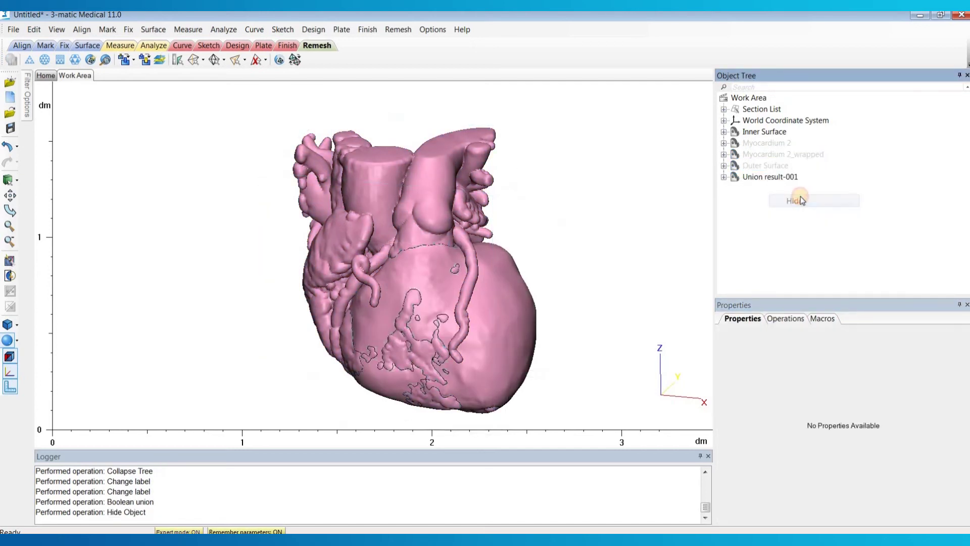
pyautogui.rightClick(770, 178)
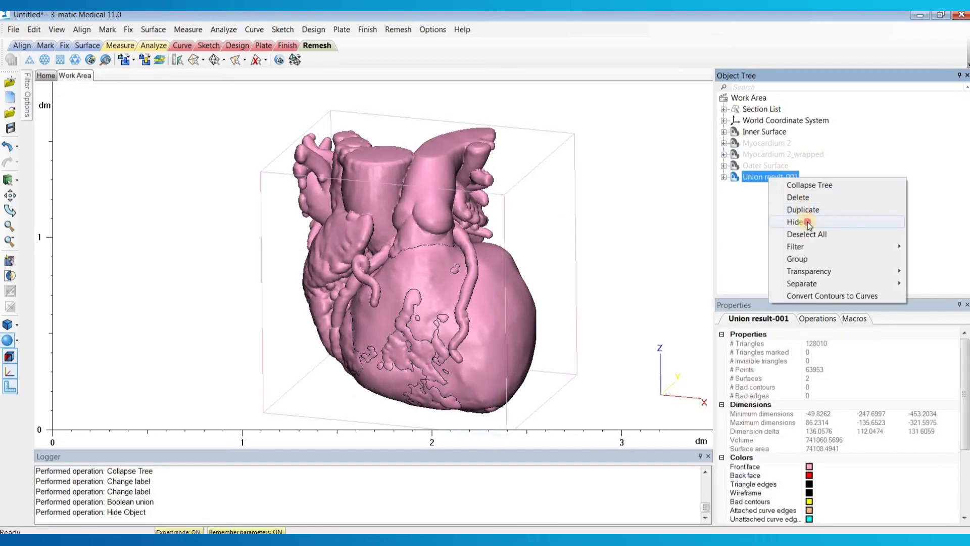
pyautogui.click(807, 222)
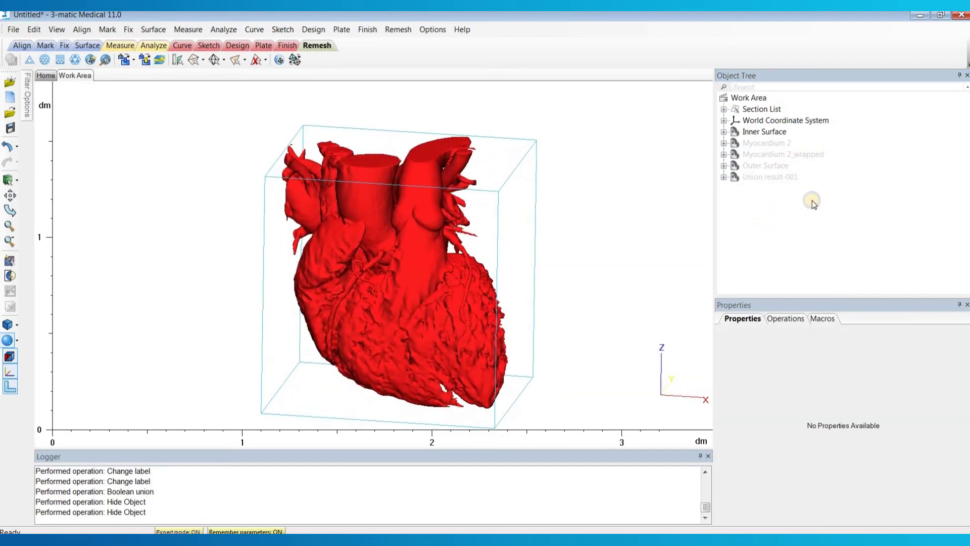
# - Show Union result-001 again and merge Inner Surface into it in the Object Tree
pyautogui.rightClick(806, 220)
pyautogui.click(832, 256)
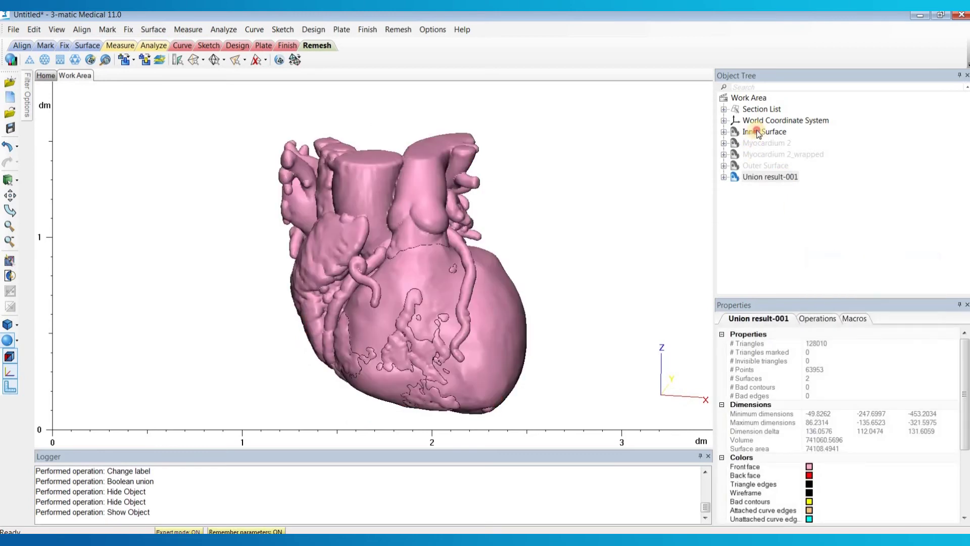
pyautogui.click(758, 132)
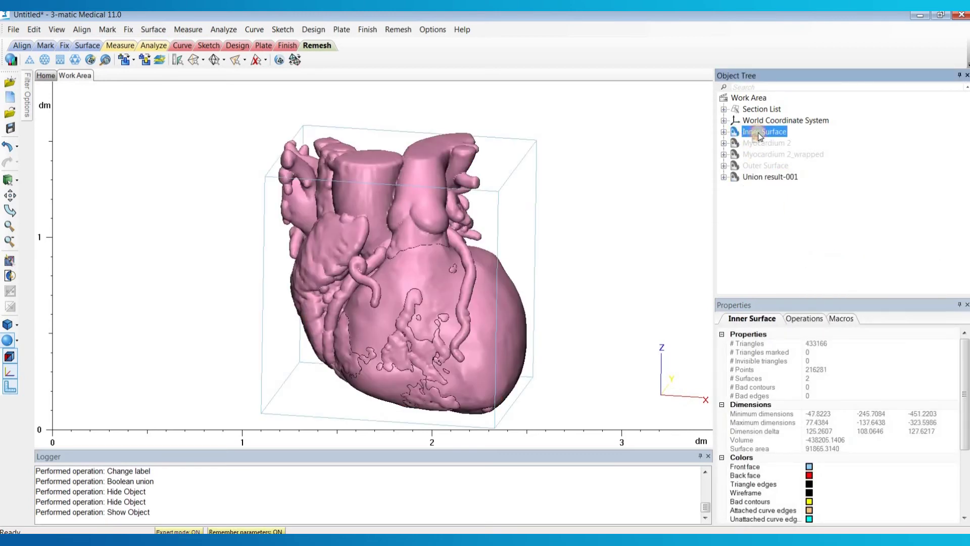
pyautogui.click(745, 177)
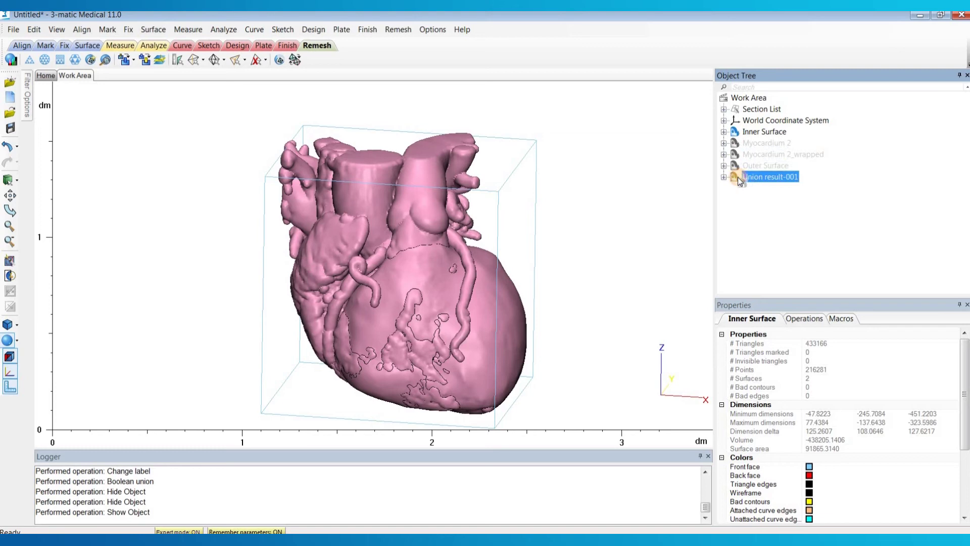
pyautogui.moveTo(763, 131); pyautogui.dragTo(762, 176)
# - Rename Union result-001 to 'Hollowed Heart with Myocardium'
pyautogui.click(767, 167)
pyautogui.click(771, 167)
pyautogui.write('Hollowed Heart with Myoc')
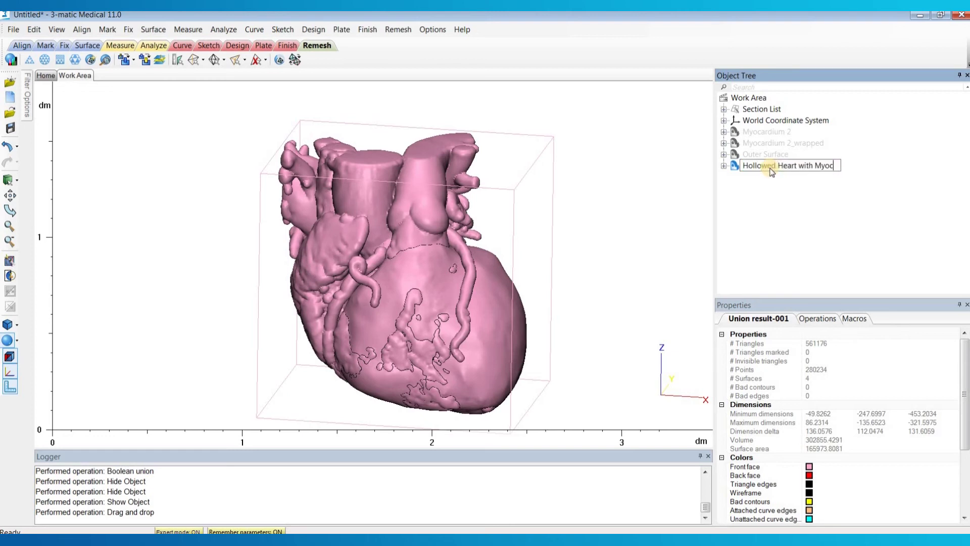
pyautogui.write('ardium')
pyautogui.press('Return')
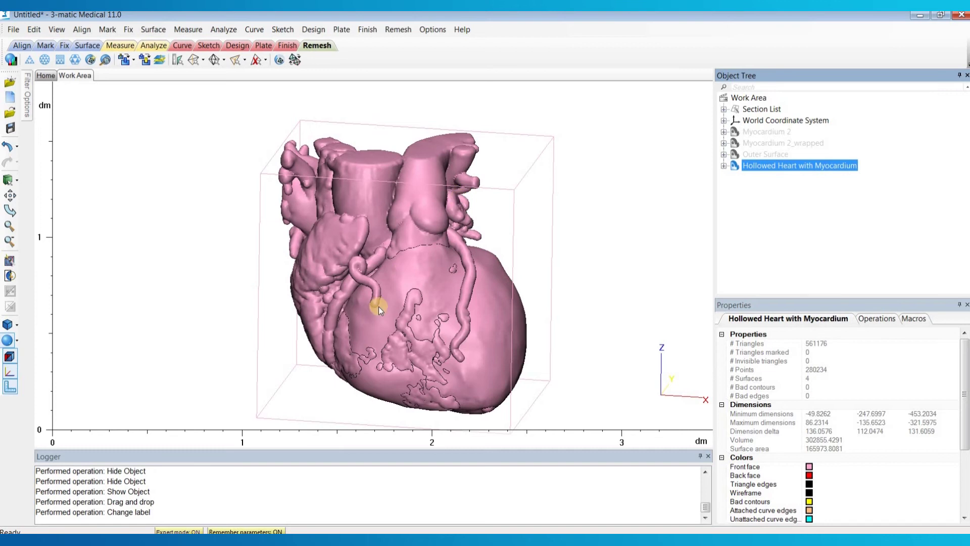
pyautogui.moveTo(379, 308); pyautogui.dragTo(415, 217, button='right')
pyautogui.click(368, 30)
pyautogui.click(384, 162)
pyautogui.click(412, 192)
pyautogui.click(430, 210)
pyautogui.moveTo(430, 211); pyautogui.dragTo(490, 217, button='right')
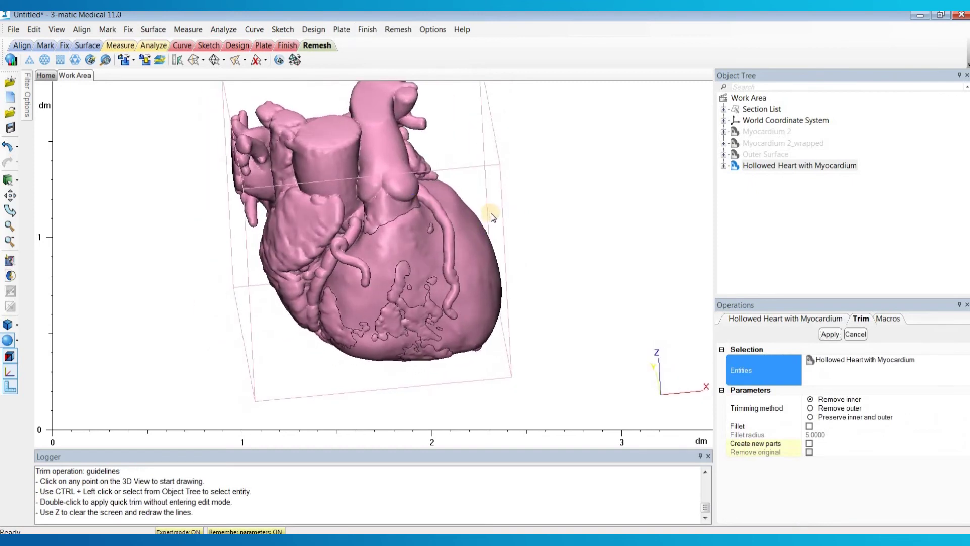
pyautogui.moveTo(467, 184); pyautogui.dragTo(462, 280, button='right')
pyautogui.click(425, 380)
pyautogui.click(517, 396)
pyautogui.click(568, 281)
pyautogui.click(486, 204)
pyautogui.rightClick(488, 205)
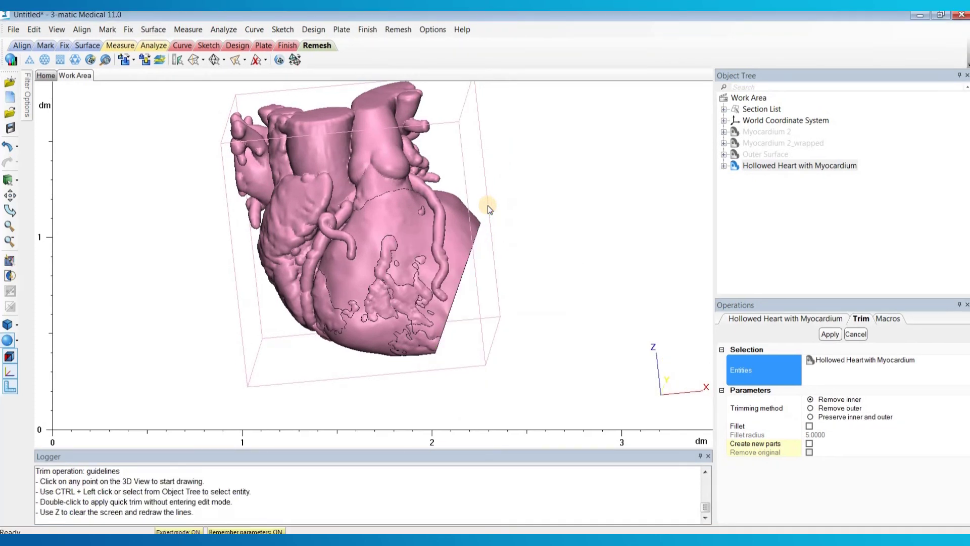
pyautogui.moveTo(472, 277); pyautogui.dragTo(485, 328, button='right')
pyautogui.click(806, 319)
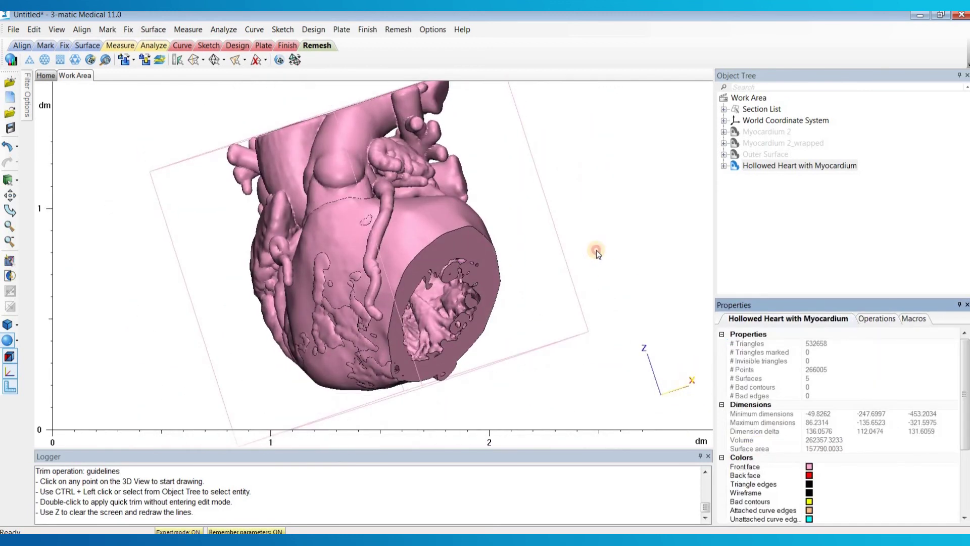
pyautogui.hotkey('ctrl', 'z')
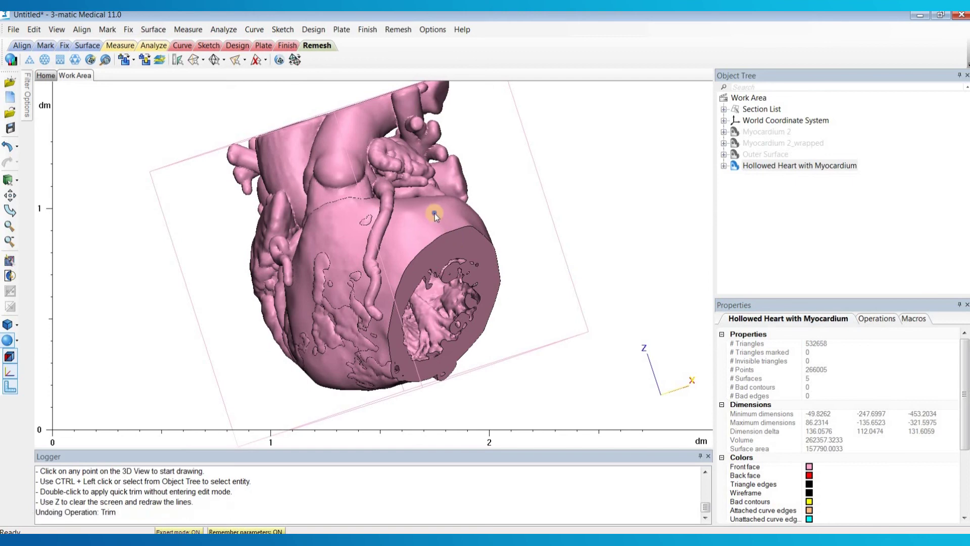
pyautogui.click(735, 169)
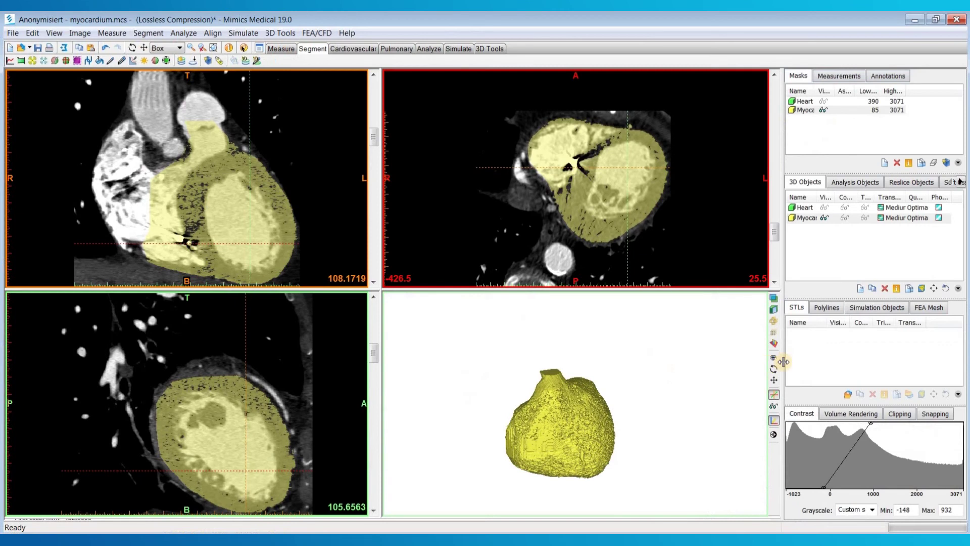
# - Hide the Myocardium 3D object and mask overlays, and show the hollowed heart's contours
pyautogui.click(827, 347)
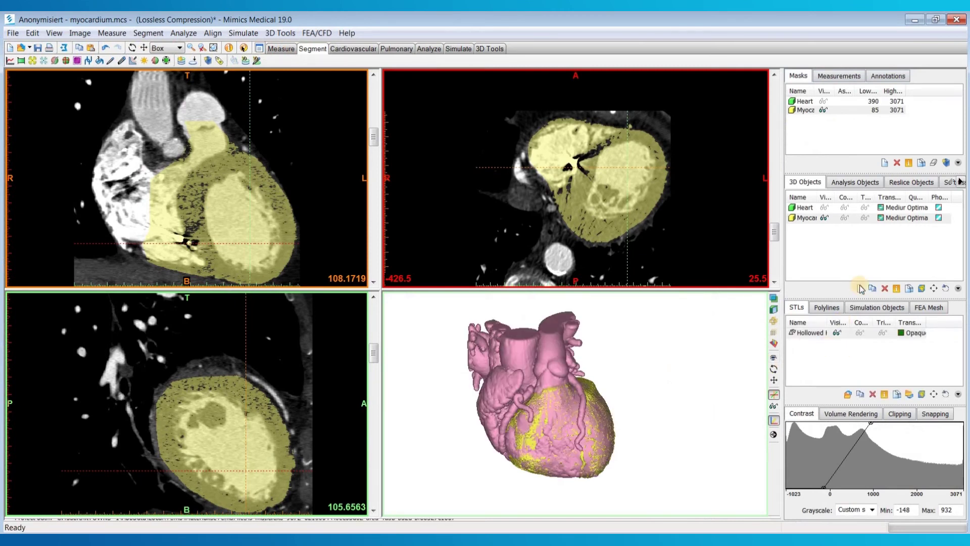
pyautogui.click(824, 217)
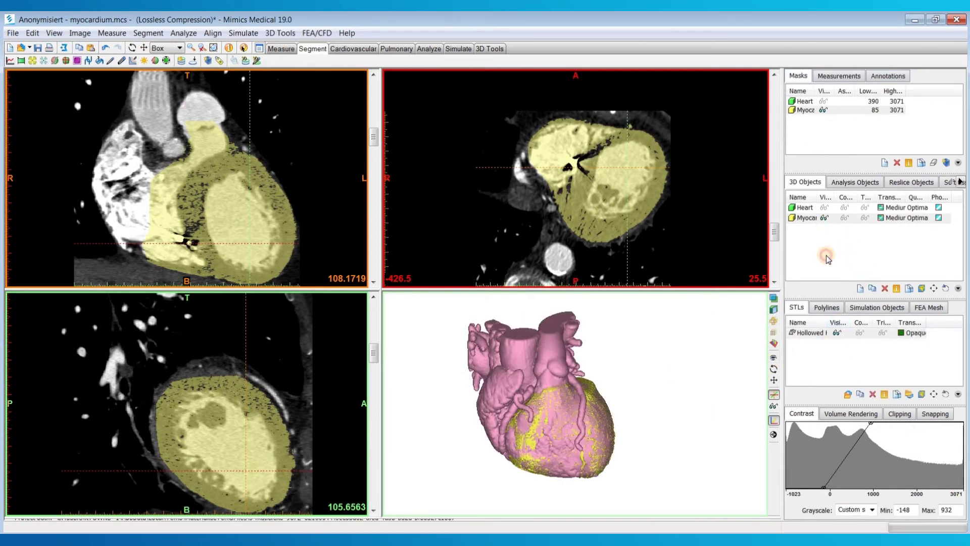
pyautogui.click(861, 333)
pyautogui.click(824, 111)
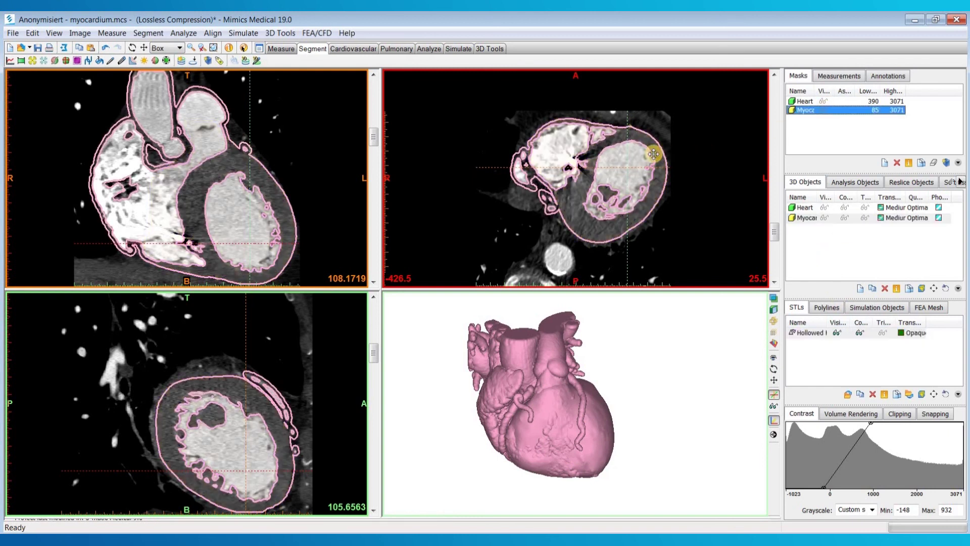
# - Zoom and pan the axial view to centre the heart slice
pyautogui.moveTo(656, 155); pyautogui.dragTo(458, 95, button='right')
pyautogui.moveTo(457, 94); pyautogui.dragTo(637, 222, button='middle')
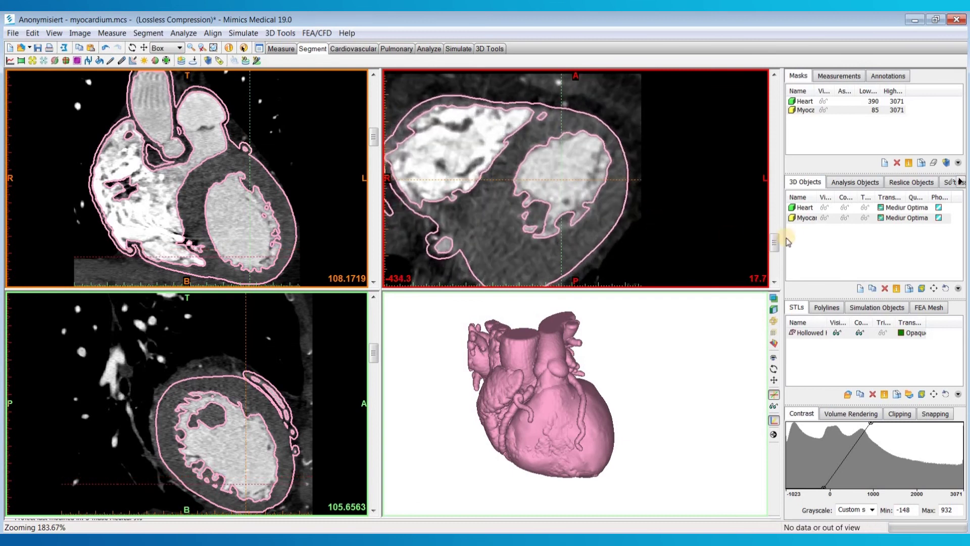
pyautogui.moveTo(773, 243); pyautogui.dragTo(769, 213)
pyautogui.moveTo(654, 173); pyautogui.dragTo(662, 159, button='middle')
pyautogui.scroll(2, 663, 158)
pyautogui.scroll(2, 635, 192)
pyautogui.click(162, 32)
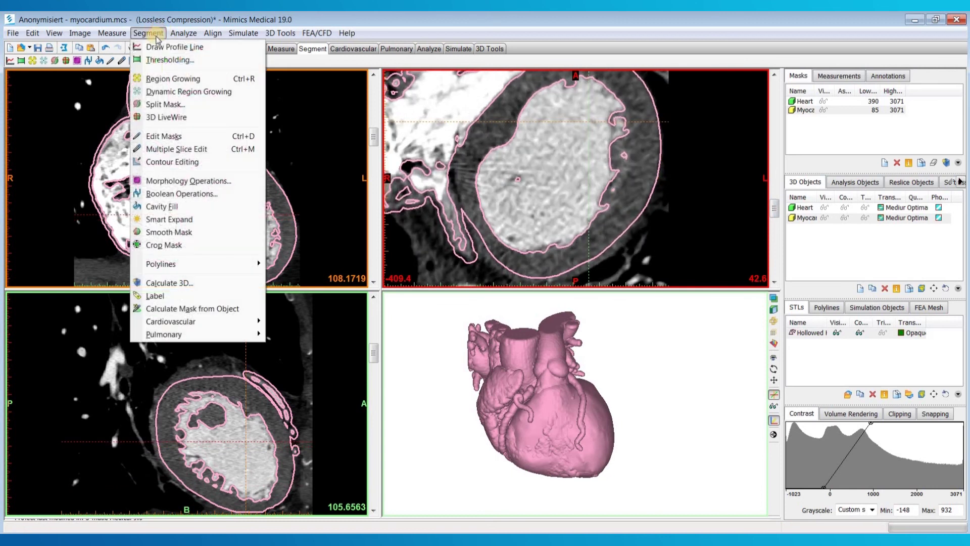
# - Magnet-edit the Hollowed Heart with Myocardium_copy contour onto the outer myocardium wall with a 10 mm brush
pyautogui.click(189, 162)
pyautogui.click(97, 238)
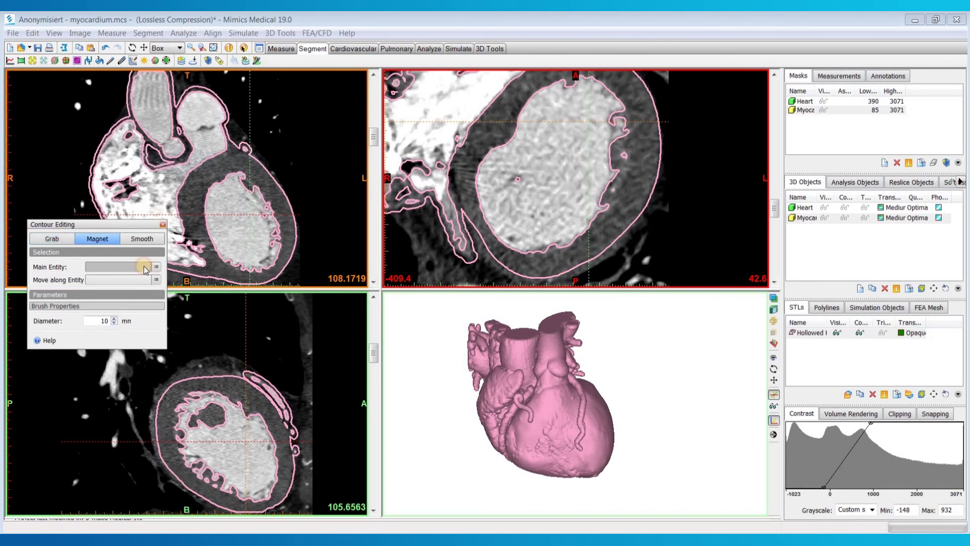
pyautogui.click(157, 266)
pyautogui.click(197, 321)
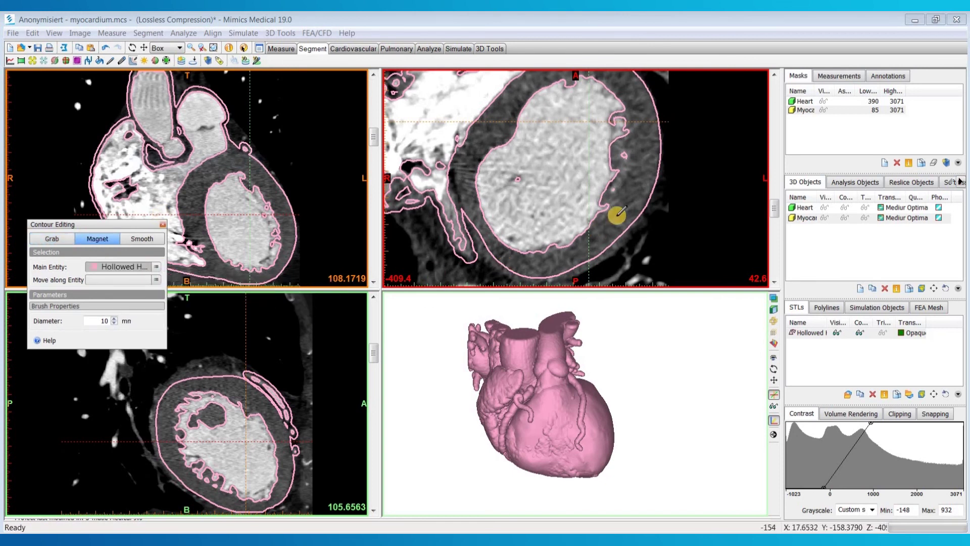
pyautogui.moveTo(655, 149)
pyautogui.mouseDown()
pyautogui.moveTo(656, 133)
pyautogui.moveTo(655, 161)
pyautogui.moveTo(620, 225)
pyautogui.mouseUp()
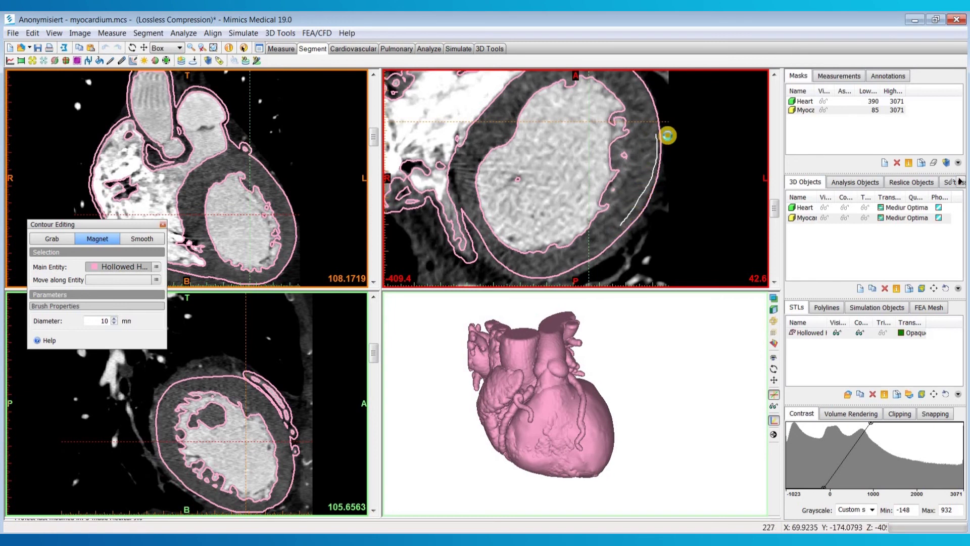
pyautogui.moveTo(667, 134)
pyautogui.mouseDown()
pyautogui.moveTo(651, 187)
pyautogui.moveTo(621, 231)
pyautogui.mouseUp()
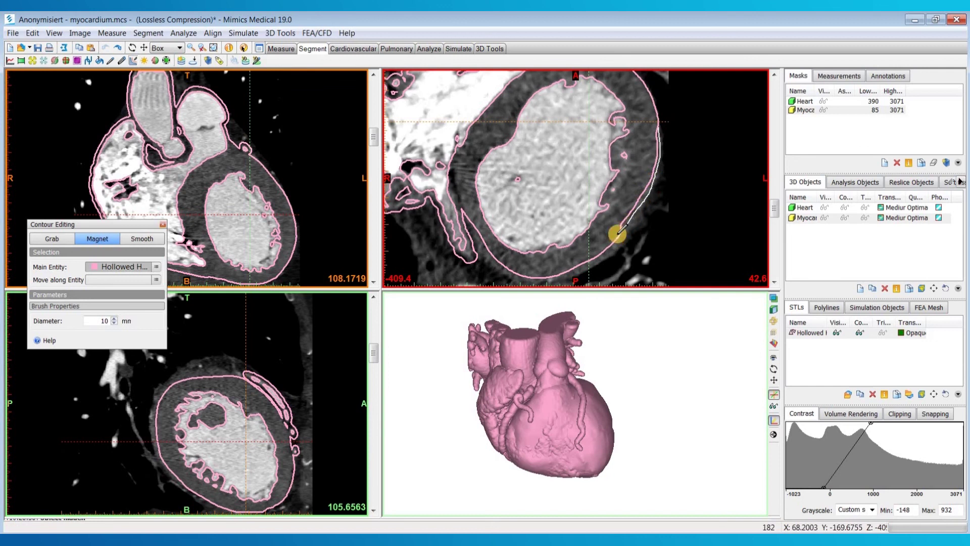